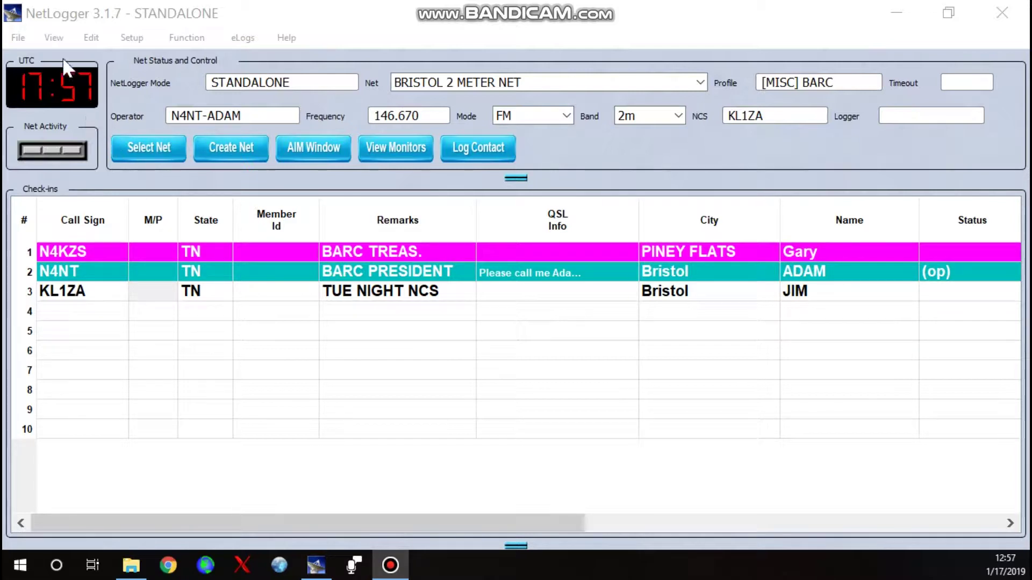
# - Toggle manual station highlighting, then clear all check-ins from the grid via Edit > Clear Check-ins
pyautogui.click(56, 36)
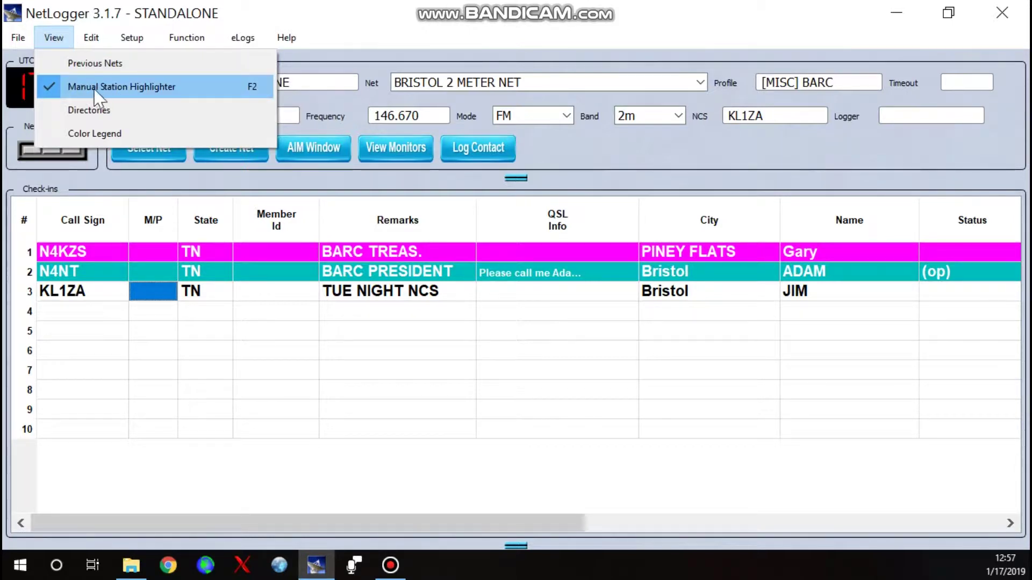
pyautogui.click(631, 165)
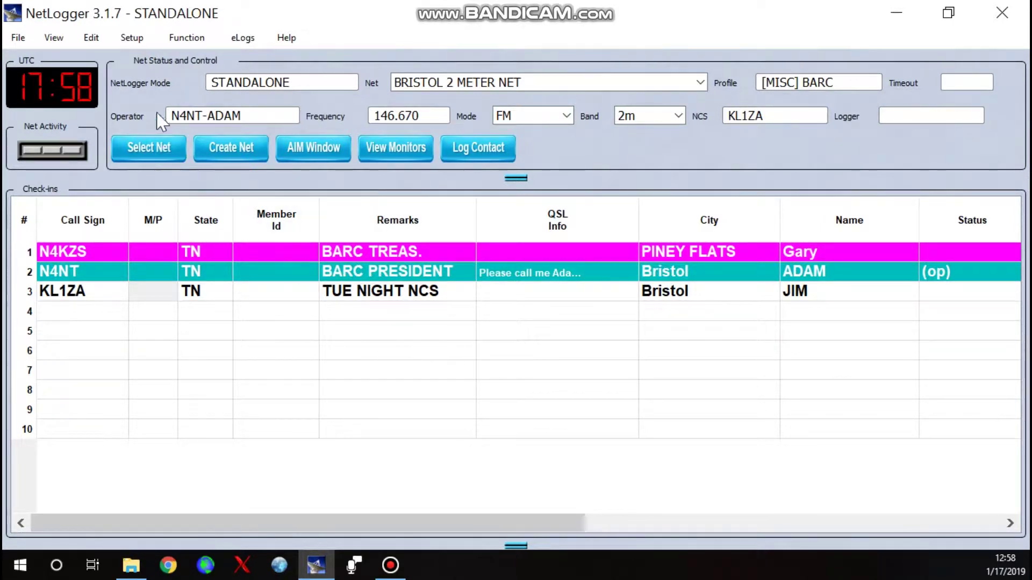
pyautogui.click(89, 40)
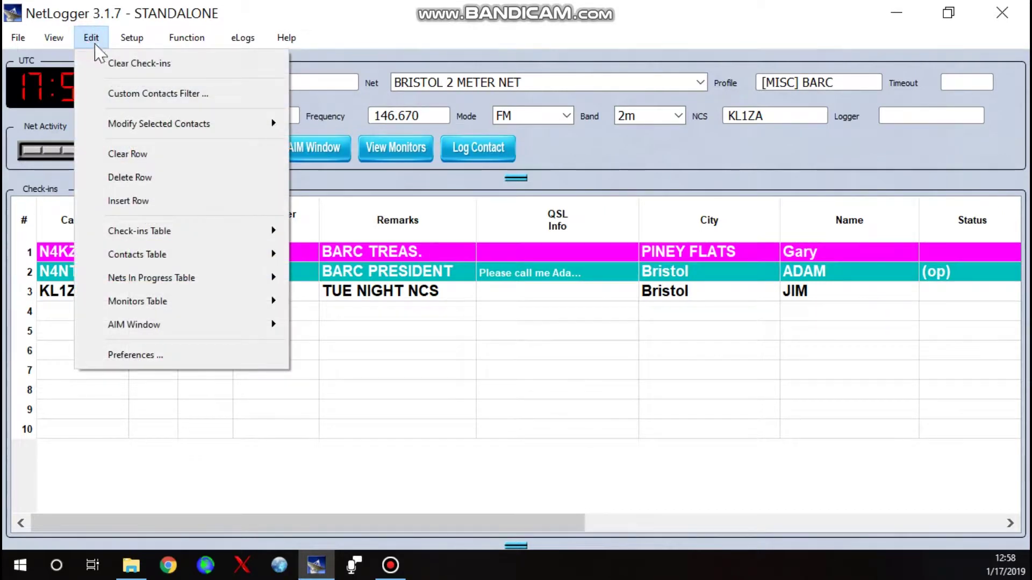
pyautogui.click(138, 63)
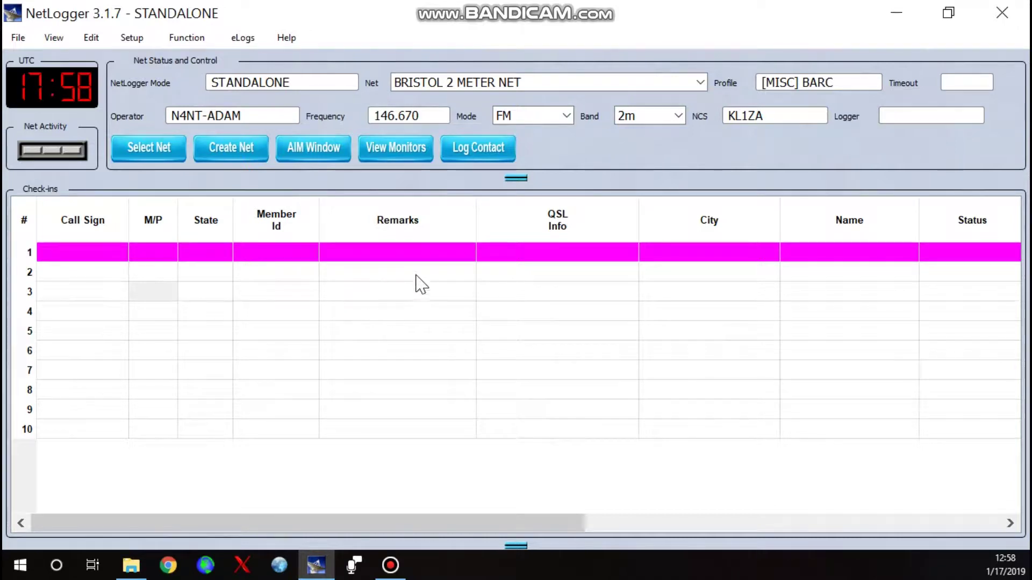
# - Switch the net to the 10 Meter Net, then back to BRISTOL 2 METER NET
pyautogui.click(700, 84)
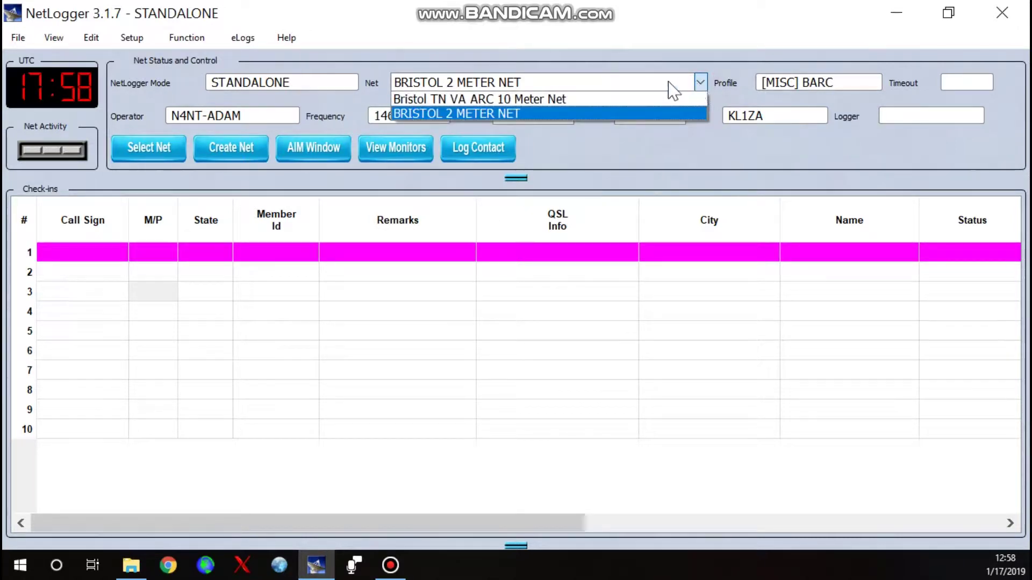
pyautogui.click(468, 98)
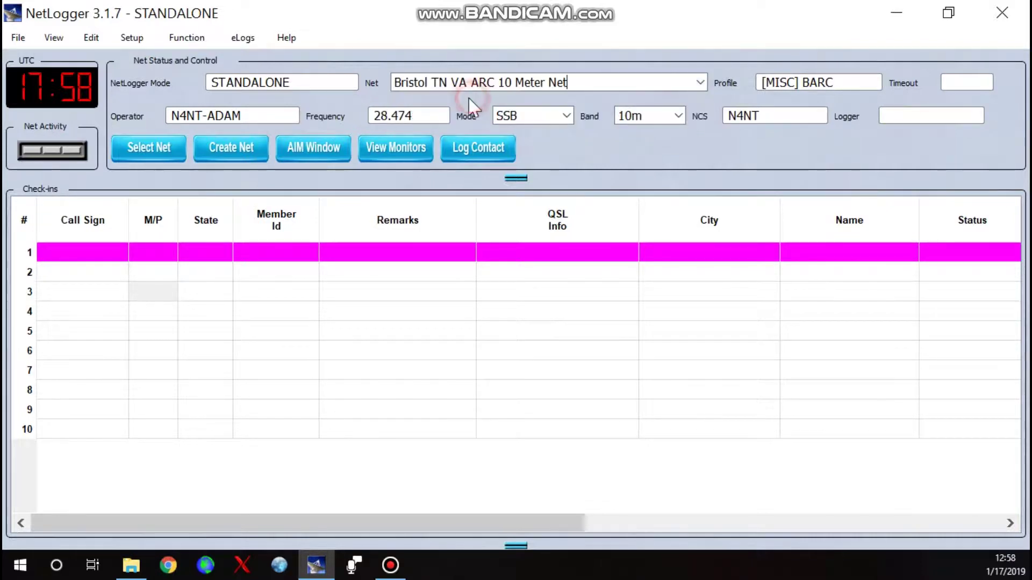
pyautogui.click(700, 83)
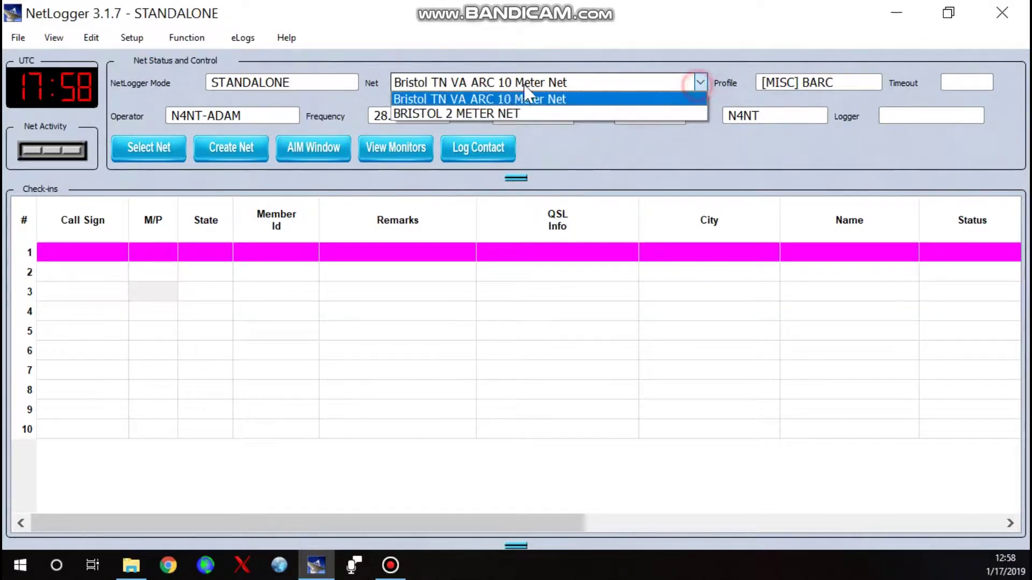
pyautogui.click(448, 114)
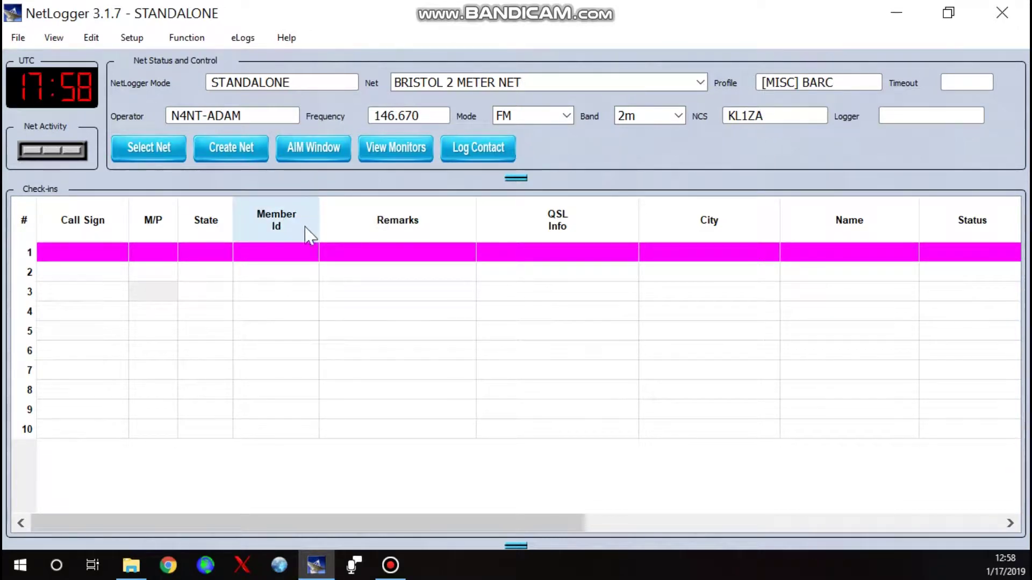
# - Create BRISTOL 2 METER NET online and start logging, then bring up its instant messaging window
pyautogui.click(228, 156)
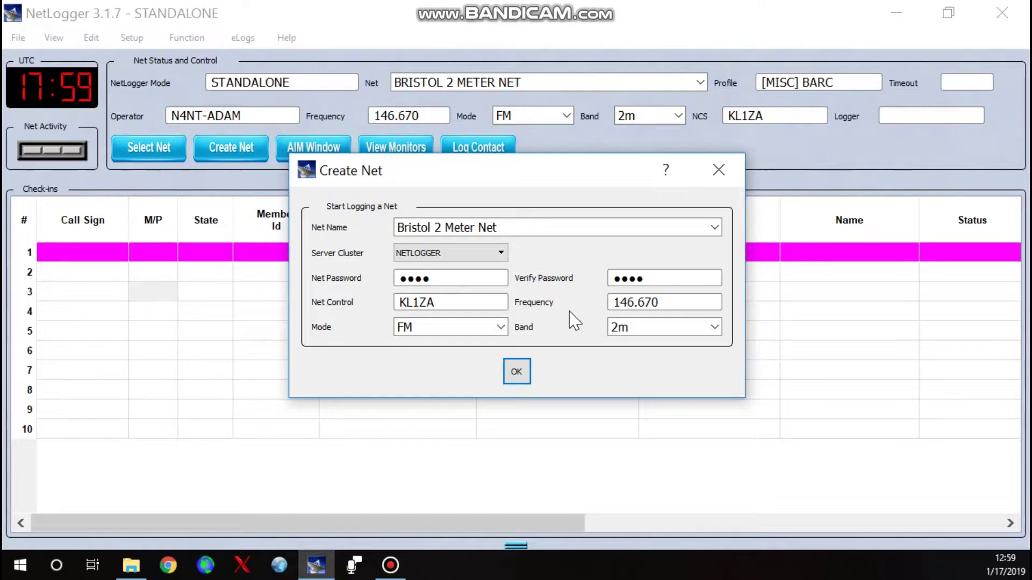
pyautogui.click(715, 230)
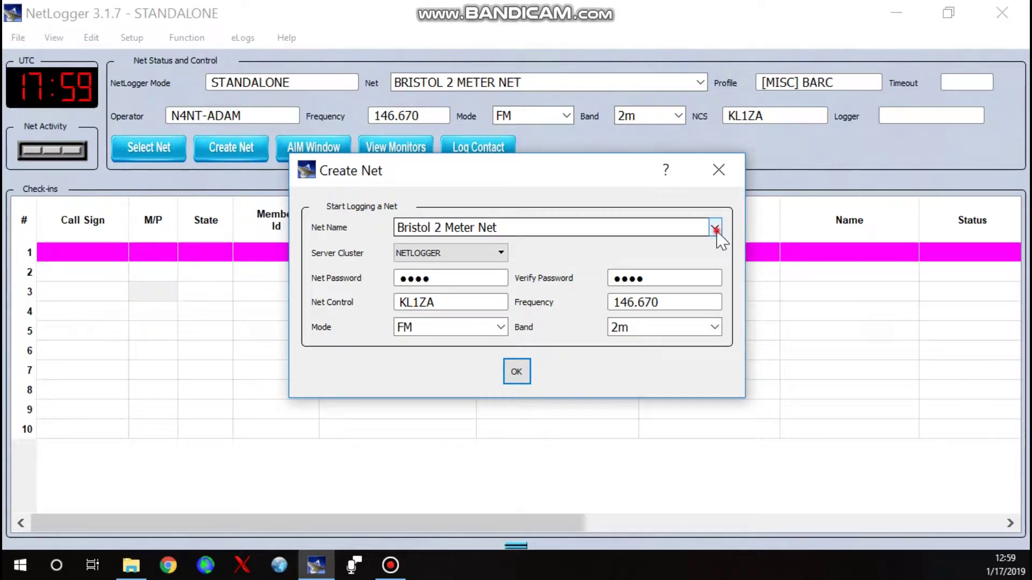
pyautogui.click(471, 260)
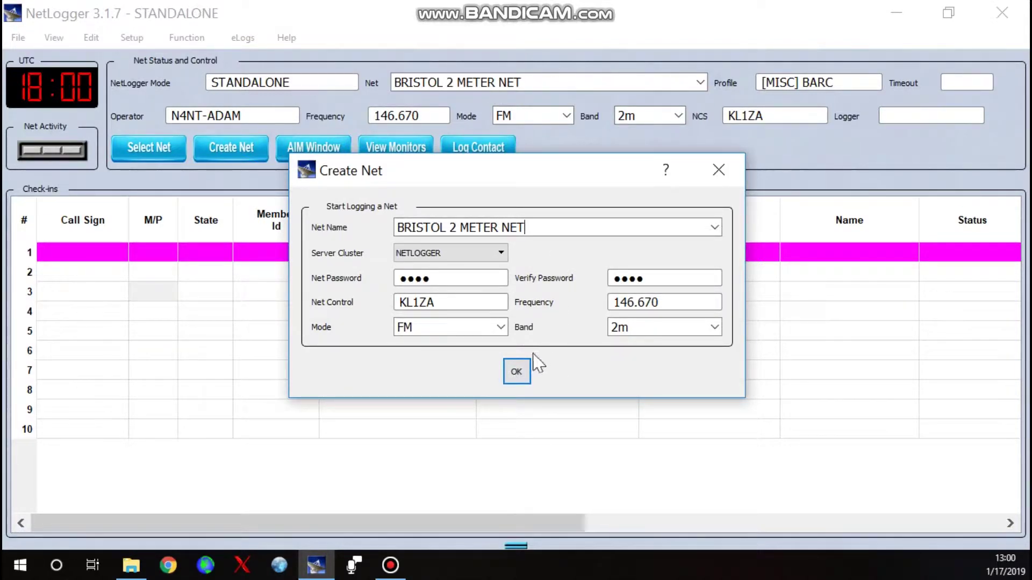
pyautogui.click(516, 372)
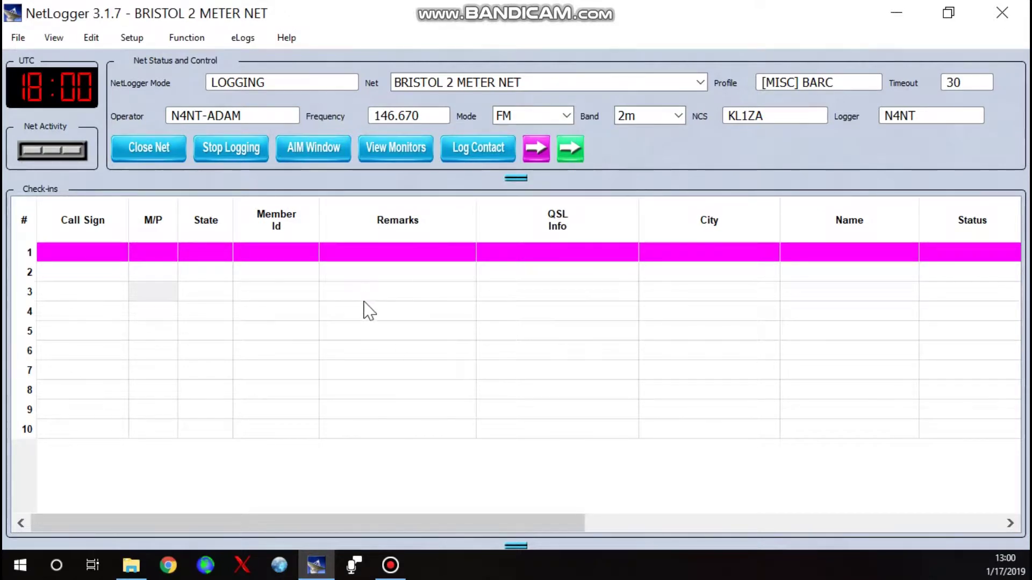
pyautogui.click(304, 149)
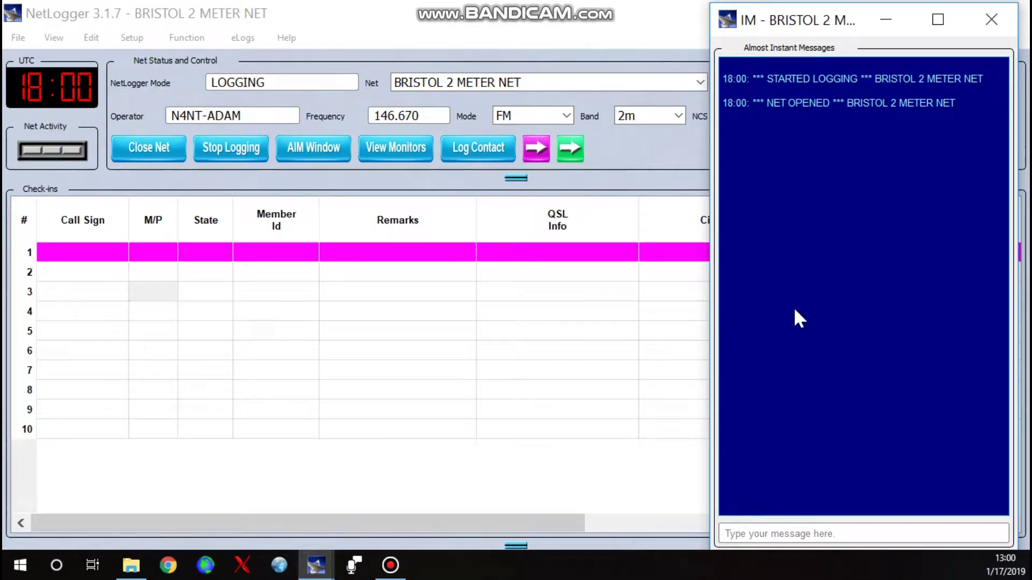
# - Send 'THIS IS NOT AN ACTUAL NET THIS IS FOR TRAINING PURPOSES' and nudge the message window
pyautogui.click(758, 533)
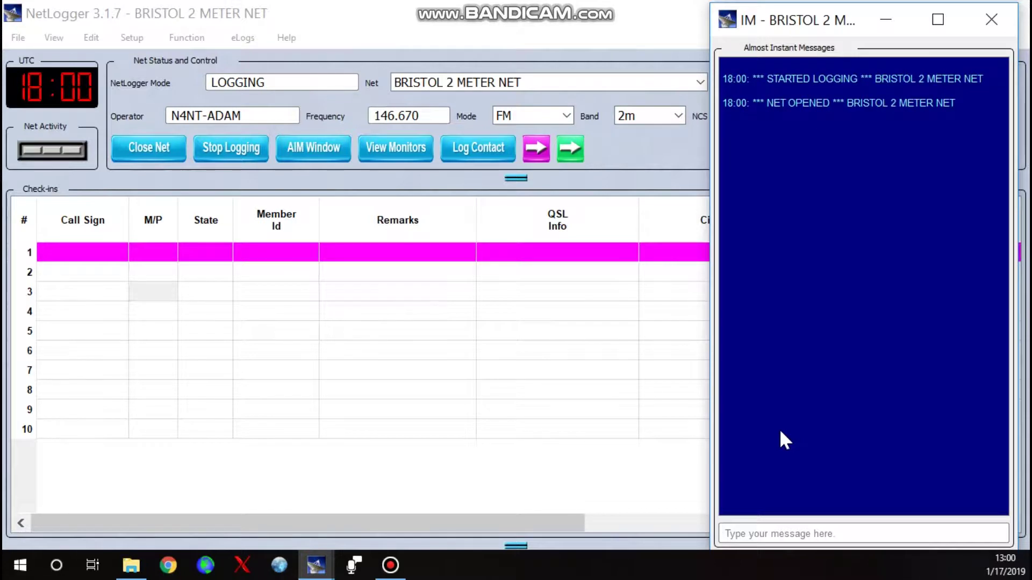
pyautogui.write('THIS IS ')
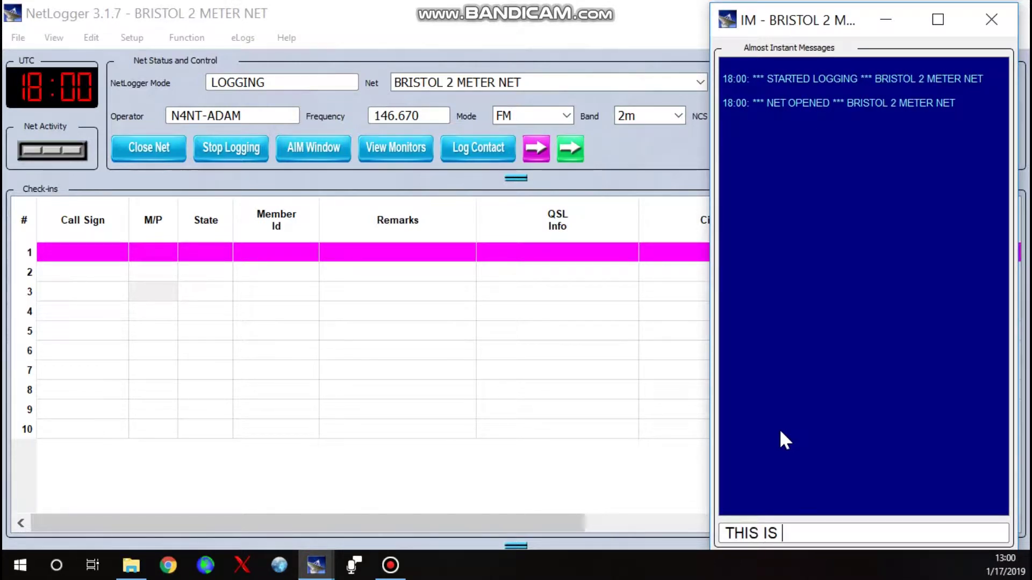
pyautogui.write('NOT AN ACU')
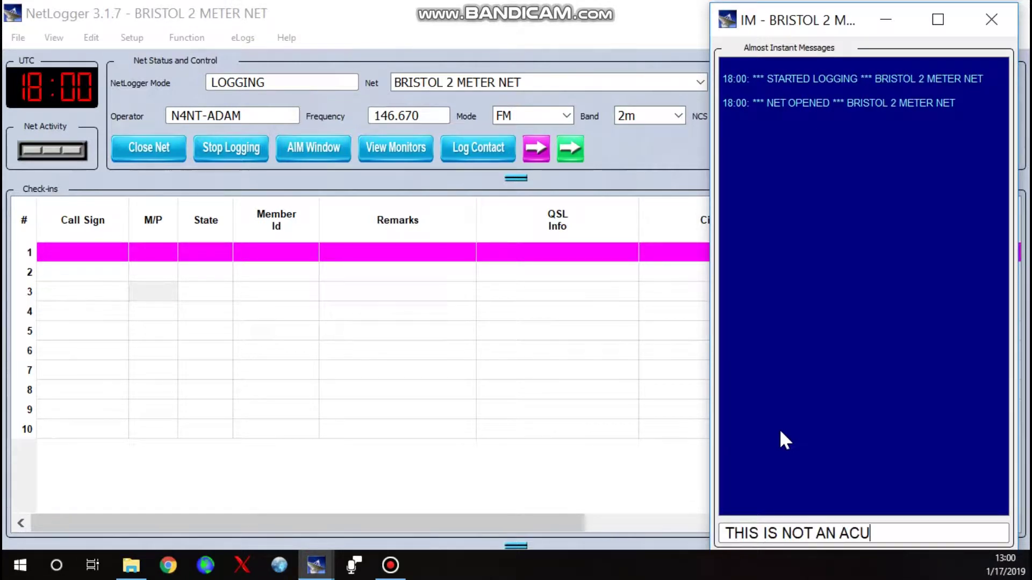
pyautogui.press('BackSpace')
pyautogui.write('T A')
pyautogui.press('BackSpace')
pyautogui.write('U')
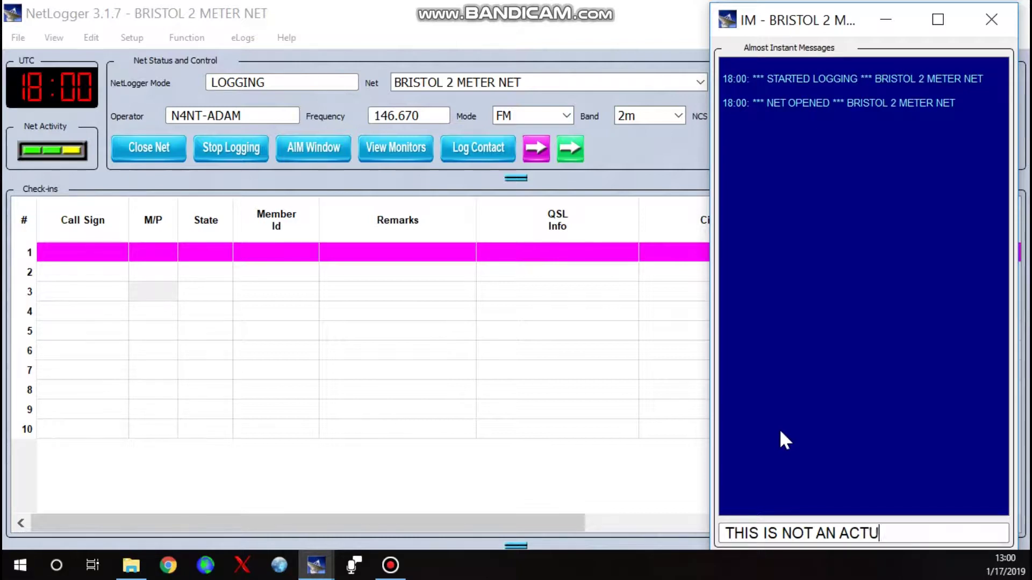
pyautogui.write('AL NE')
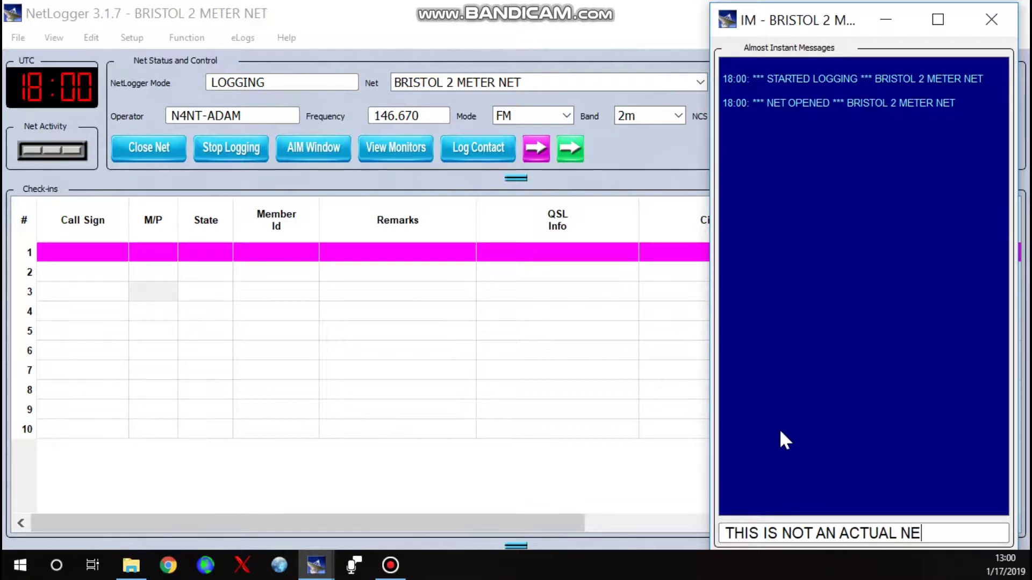
pyautogui.write('T THIS IS FOR T')
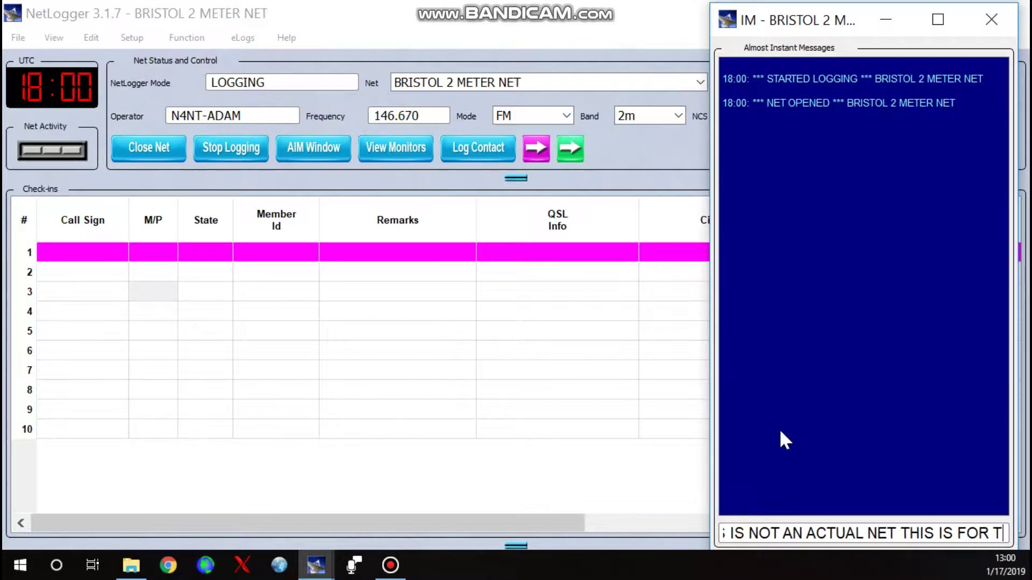
pyautogui.write('RAINING PUR')
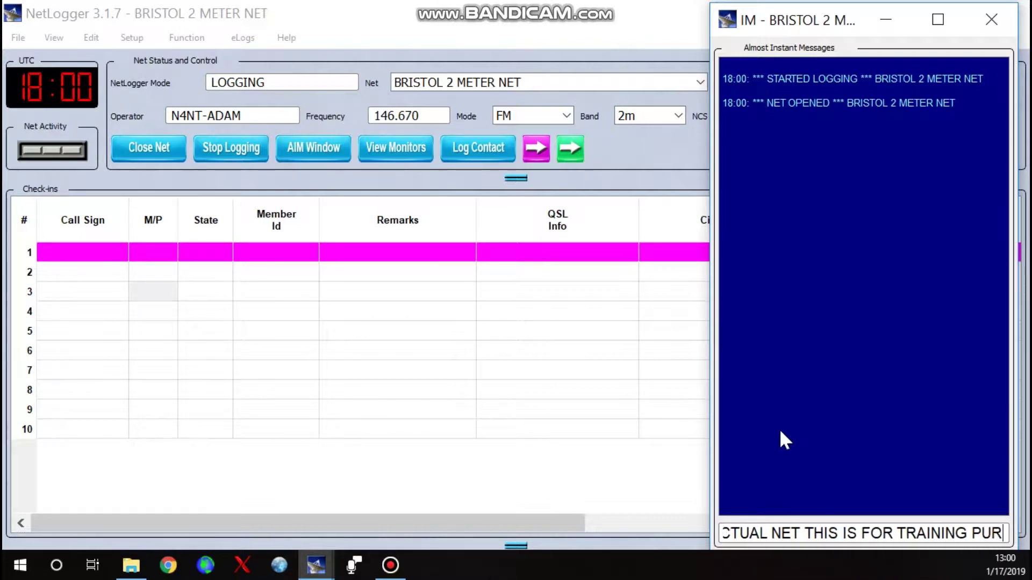
pyautogui.write('POSES')
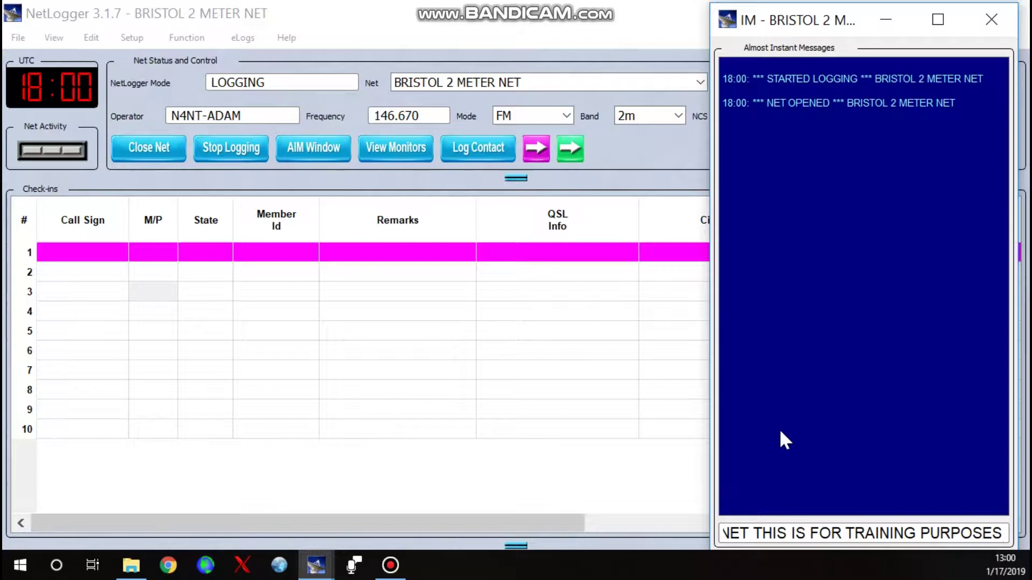
pyautogui.press('Return')
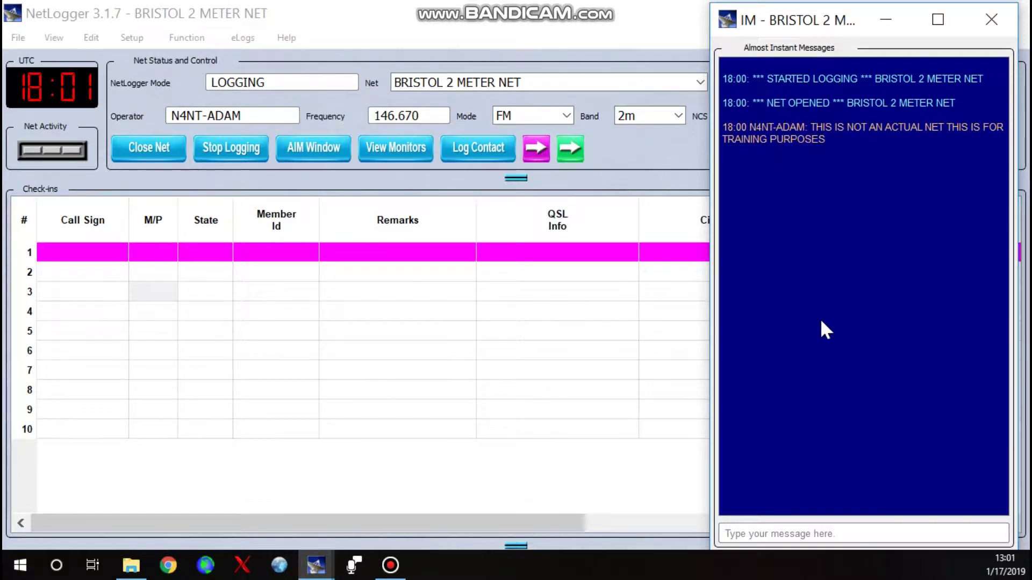
pyautogui.moveTo(846, 29)
pyautogui.mouseDown()
pyautogui.moveTo(833, 20)
pyautogui.moveTo(830, 35)
pyautogui.mouseUp()
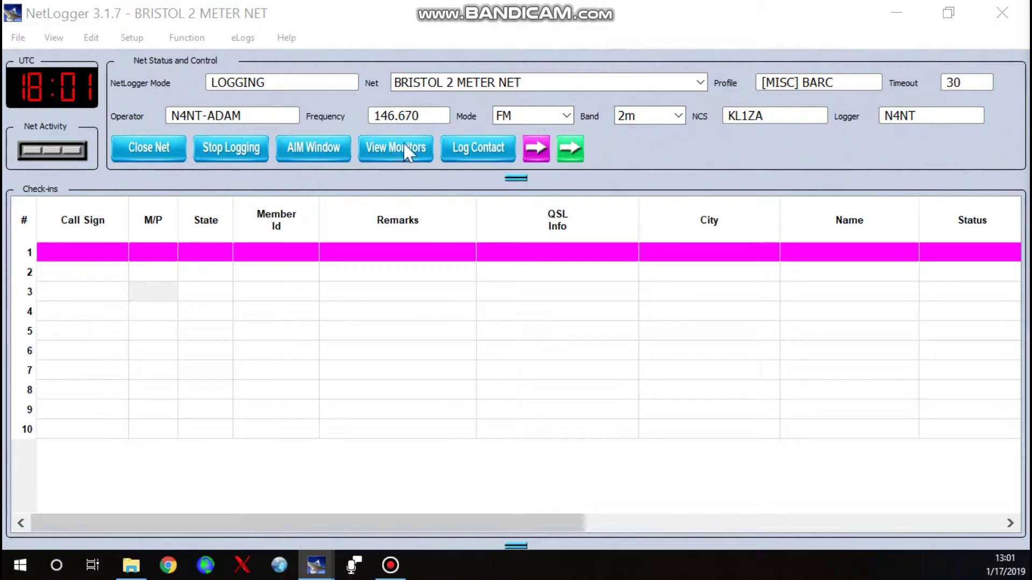
pyautogui.click(404, 143)
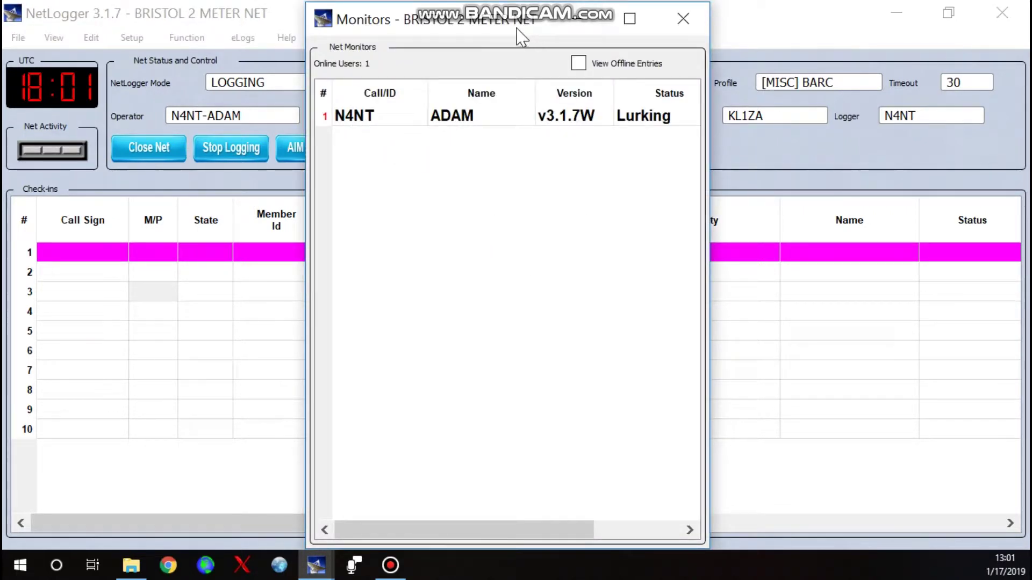
pyautogui.moveTo(503, 27); pyautogui.dragTo(709, 32)
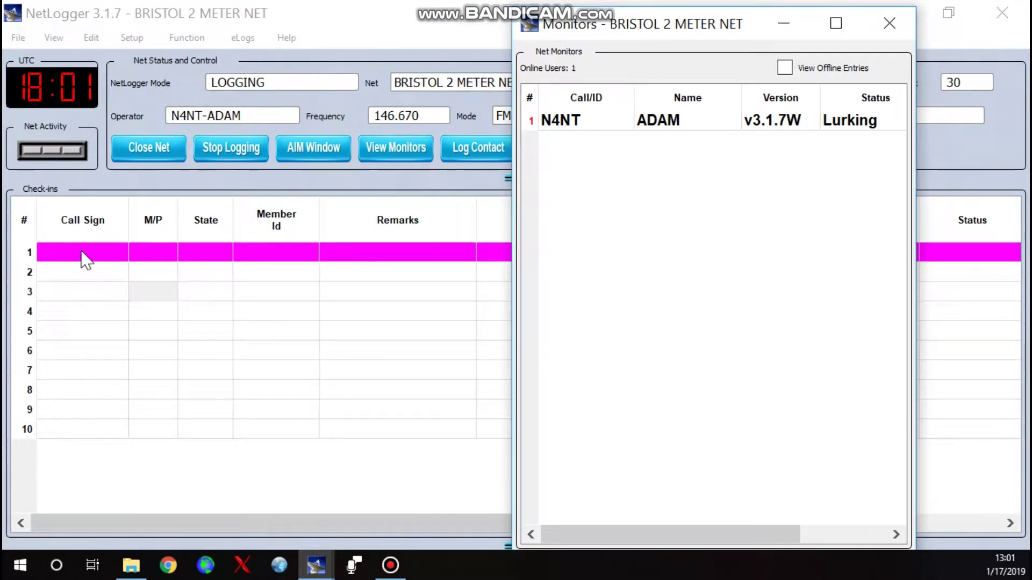
pyautogui.click(97, 256)
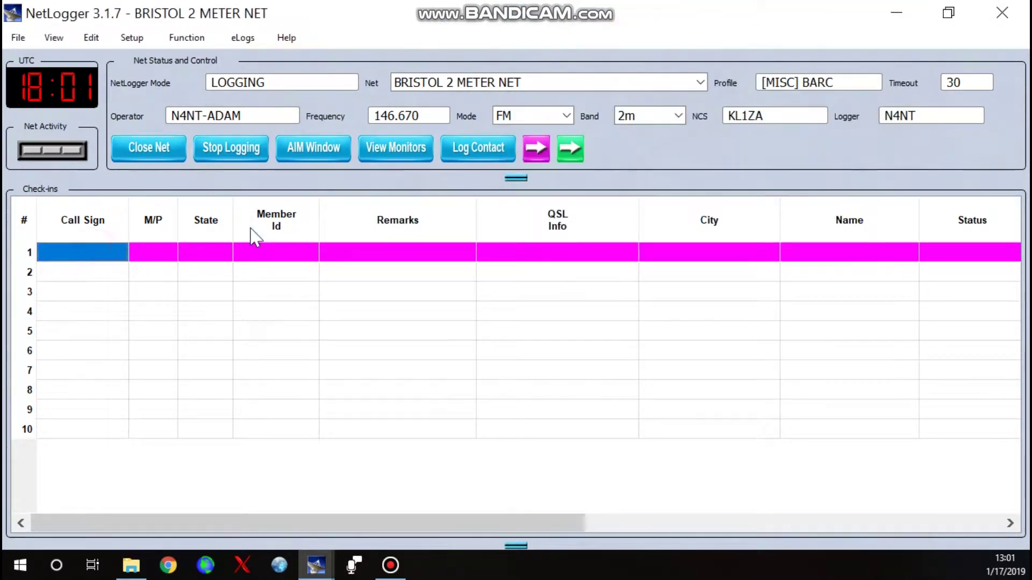
pyautogui.write('N4NT')
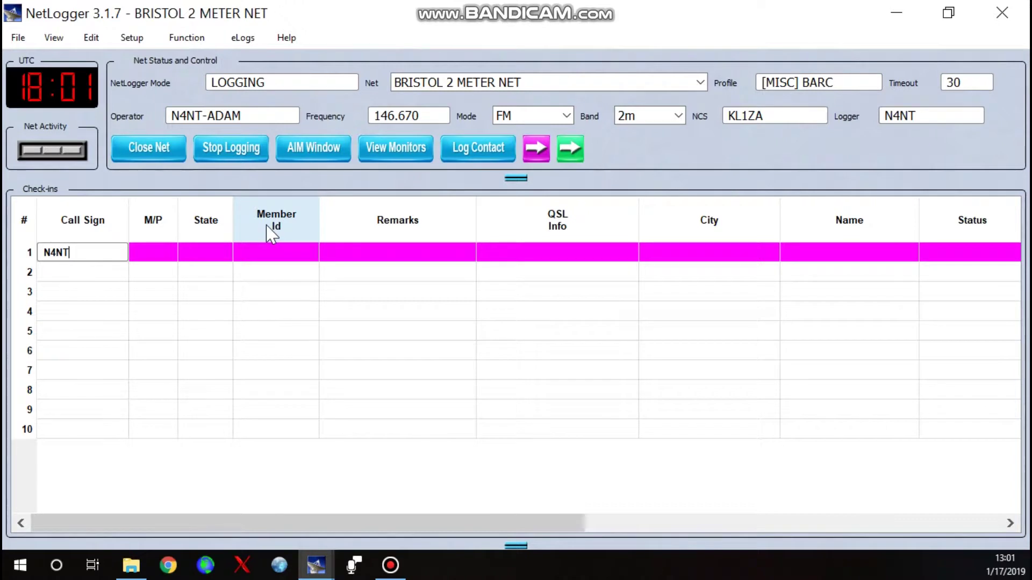
pyautogui.press('Return')
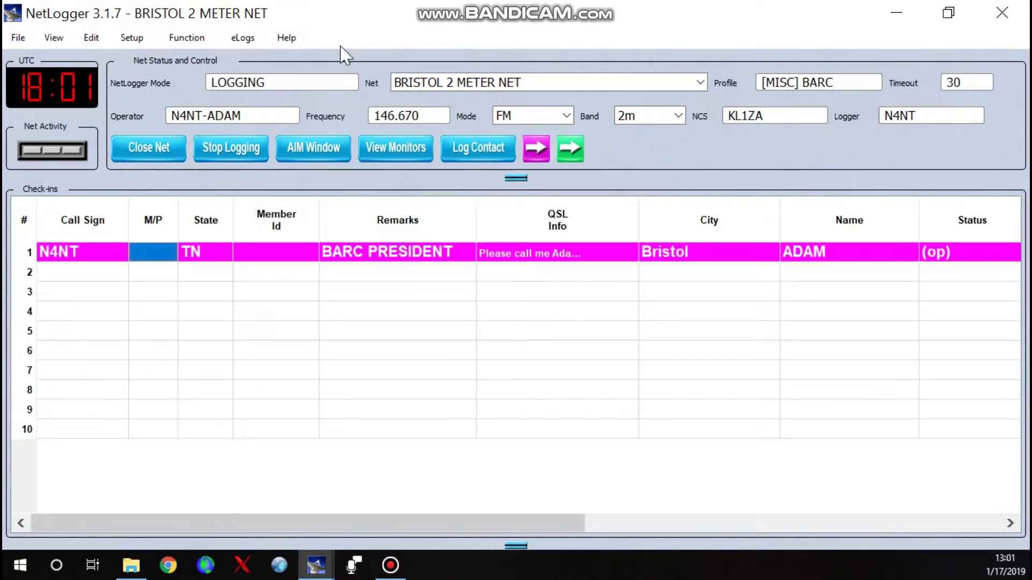
# - Drag the net monitors window off the screen to expose the full check-ins grid
pyautogui.click(394, 146)
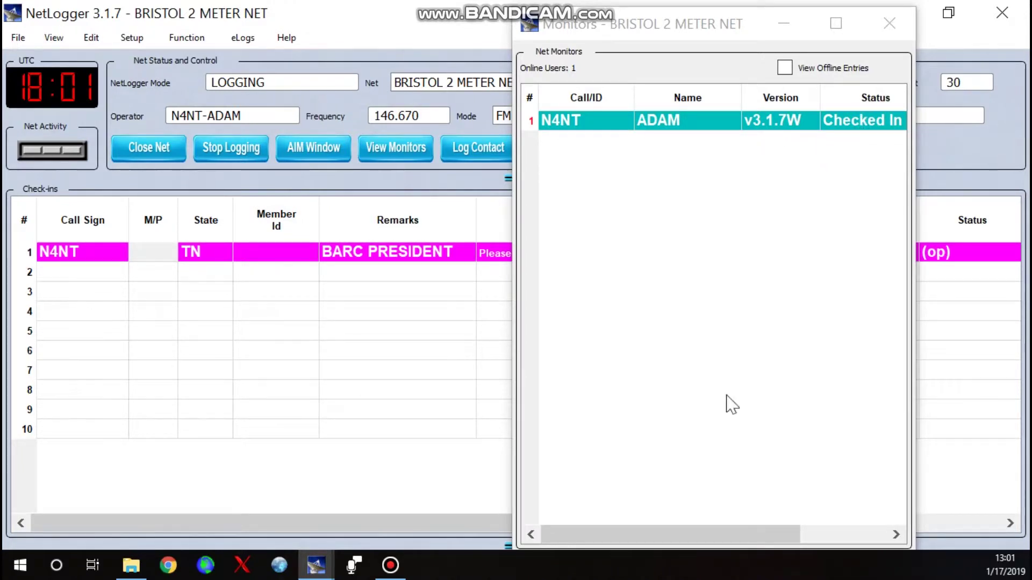
pyautogui.click(679, 24)
pyautogui.moveTo(680, 24); pyautogui.dragTo(1029, 27)
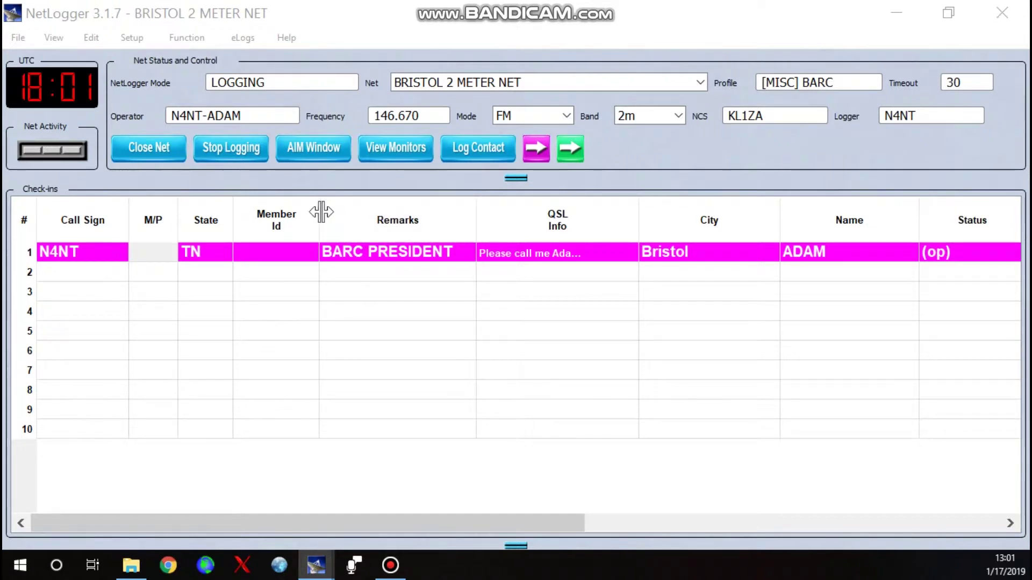
pyautogui.click(87, 275)
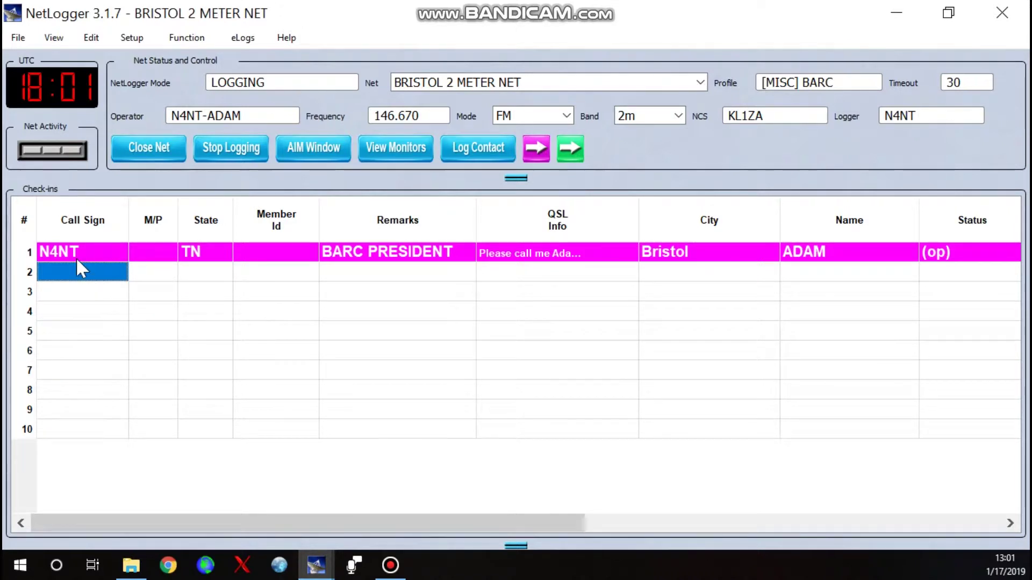
pyautogui.write('KL1')
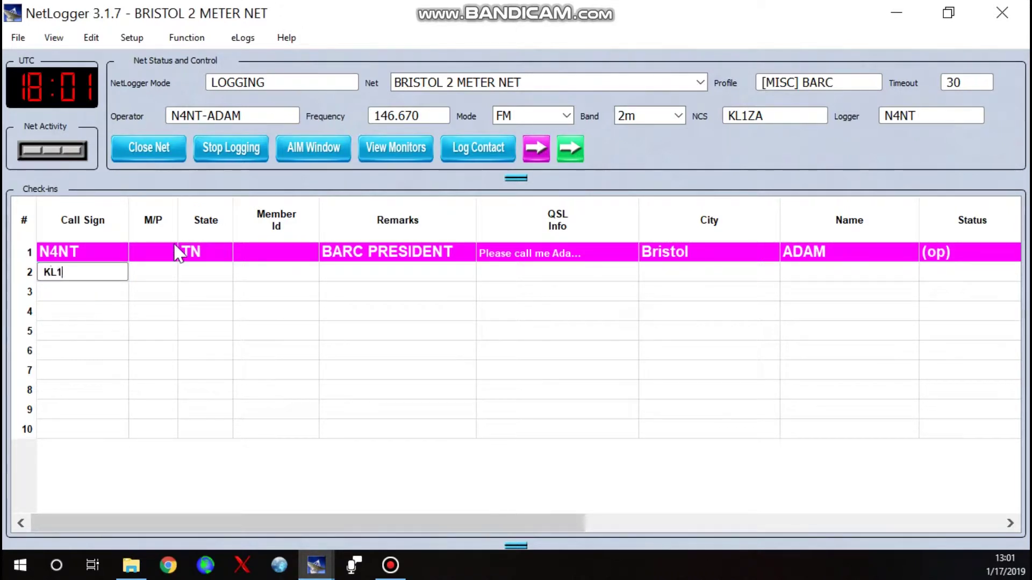
pyautogui.write('ZA')
pyautogui.press('Tab')
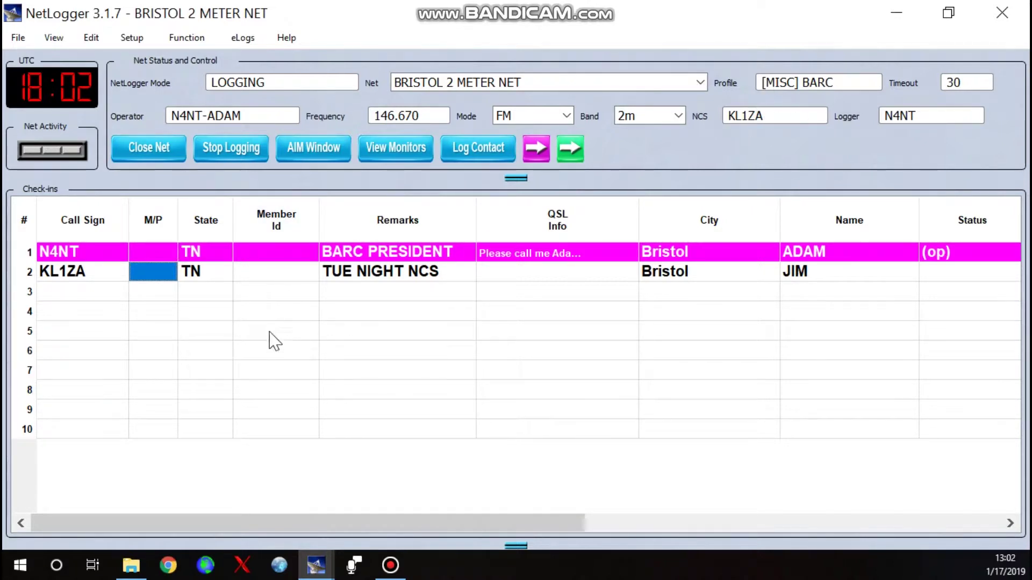
pyautogui.click(76, 292)
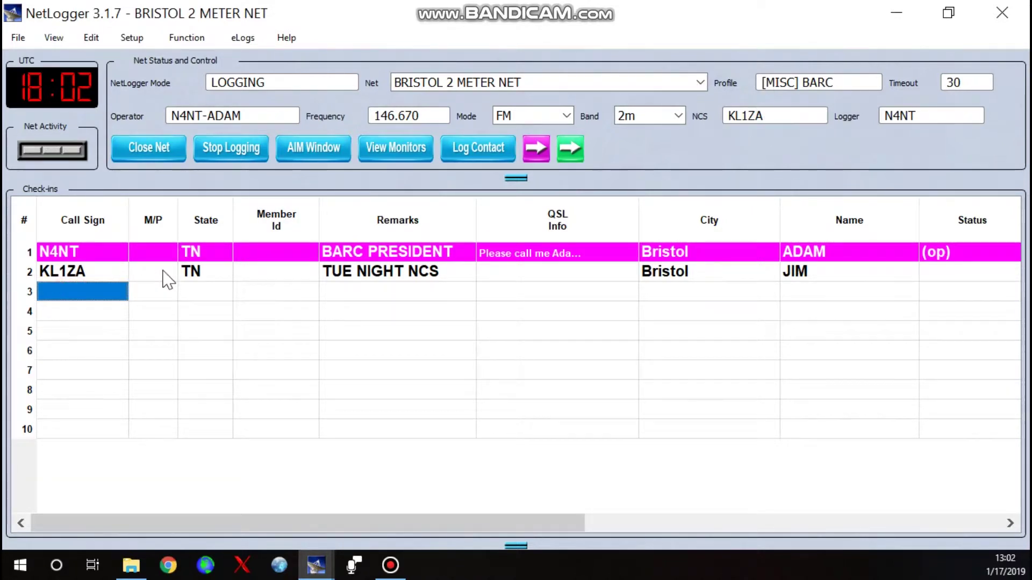
pyautogui.write('KD4CCO')
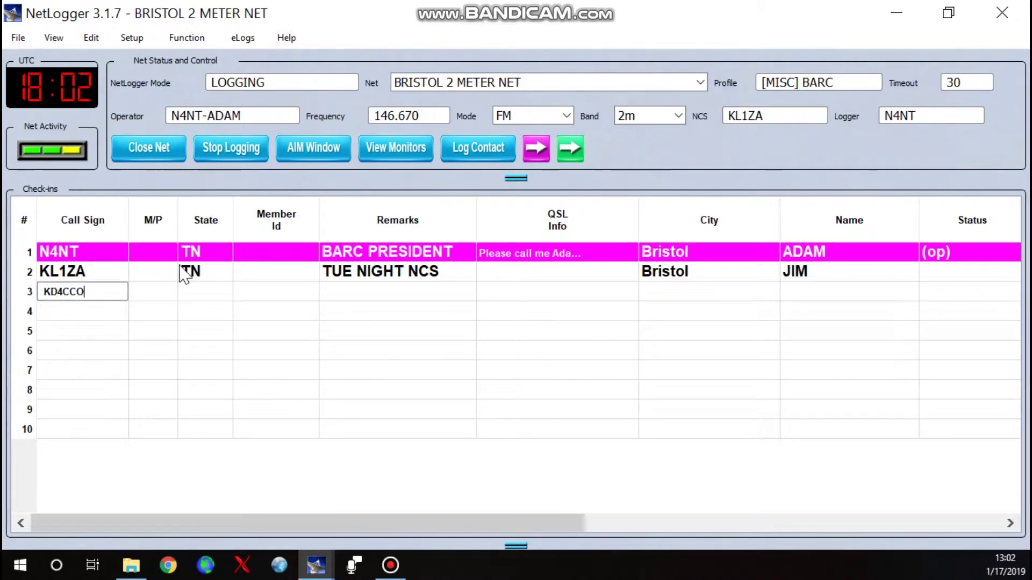
pyautogui.press('Return')
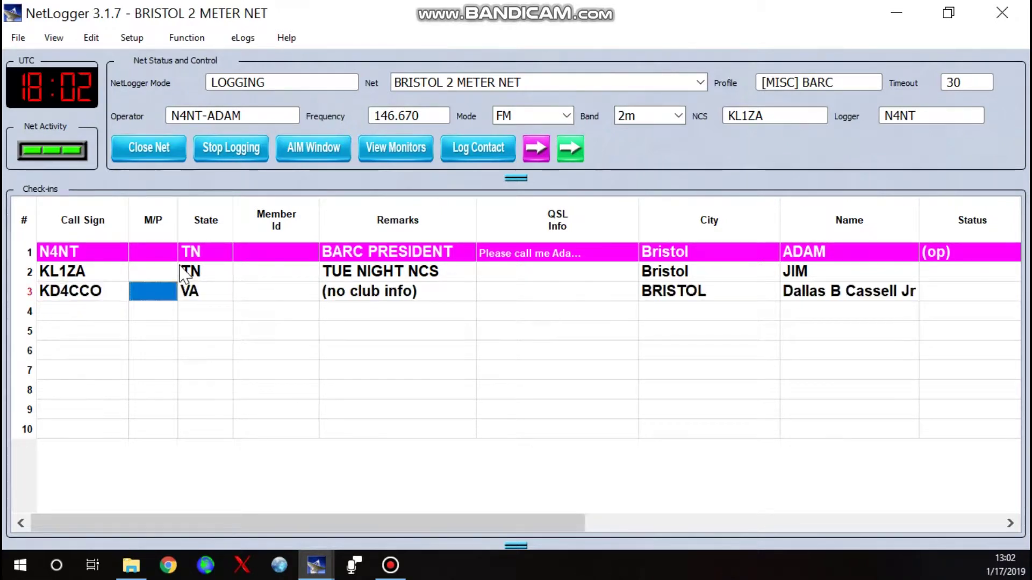
pyautogui.click(107, 313)
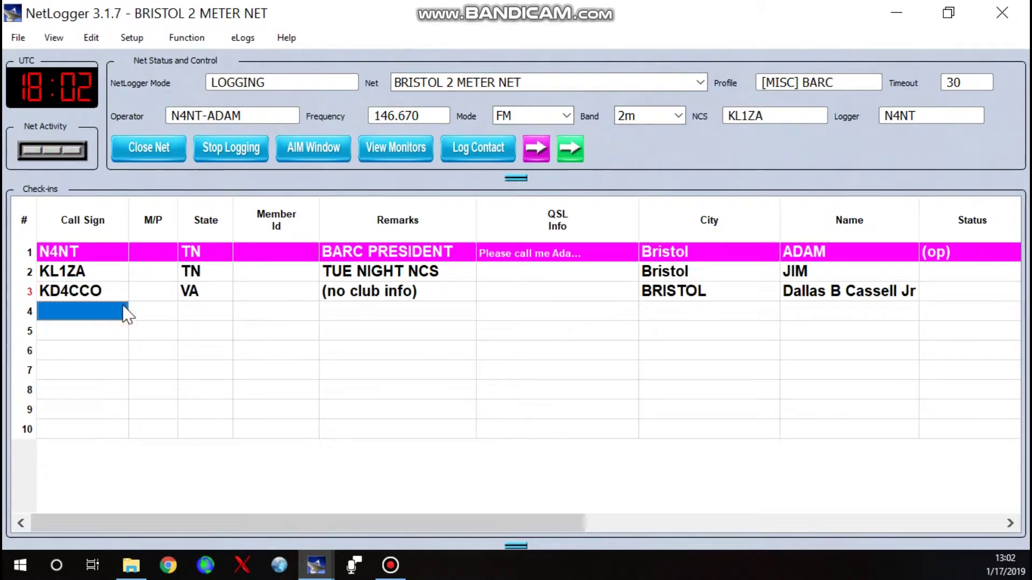
pyautogui.write('N4KZS')
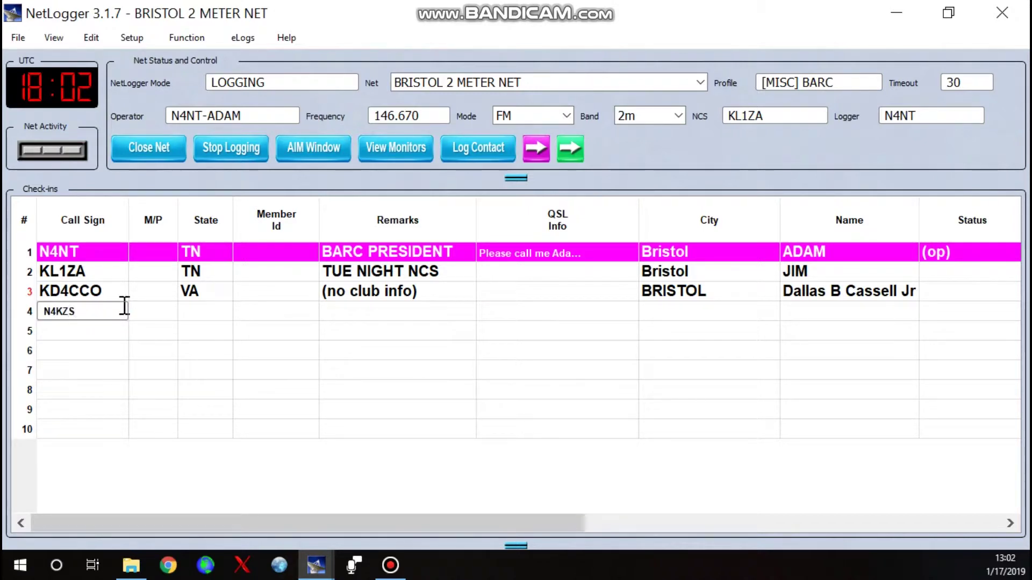
pyautogui.press('Return')
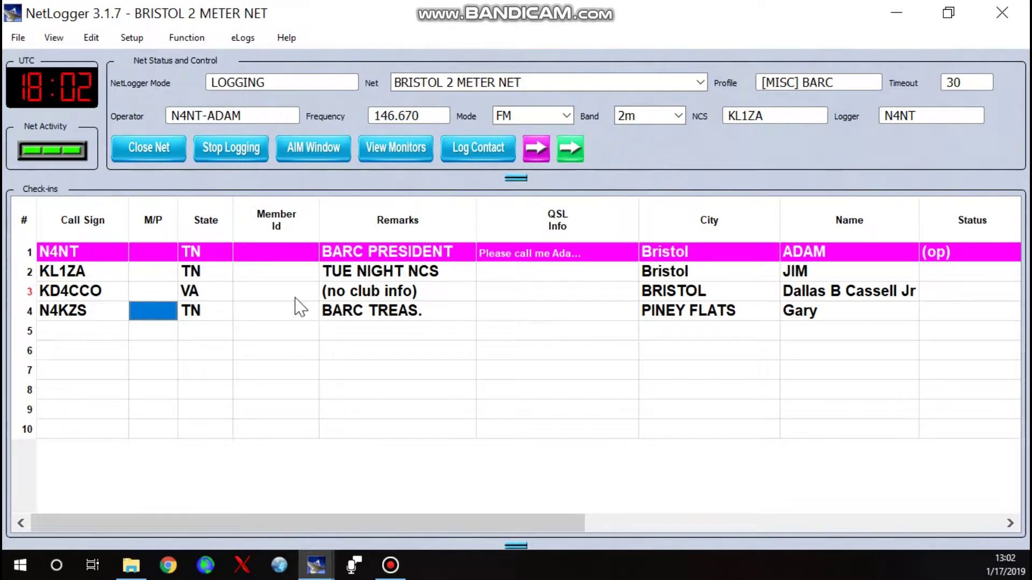
# - Mark row 2 (KL1ZA) as the current station using the row-number cells
pyautogui.click(29, 272)
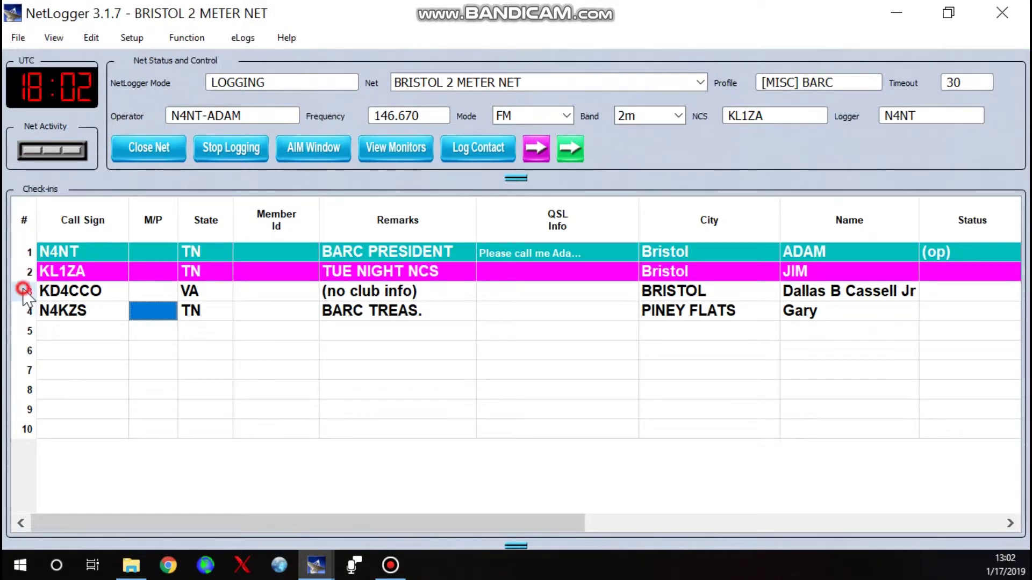
pyautogui.click(24, 290)
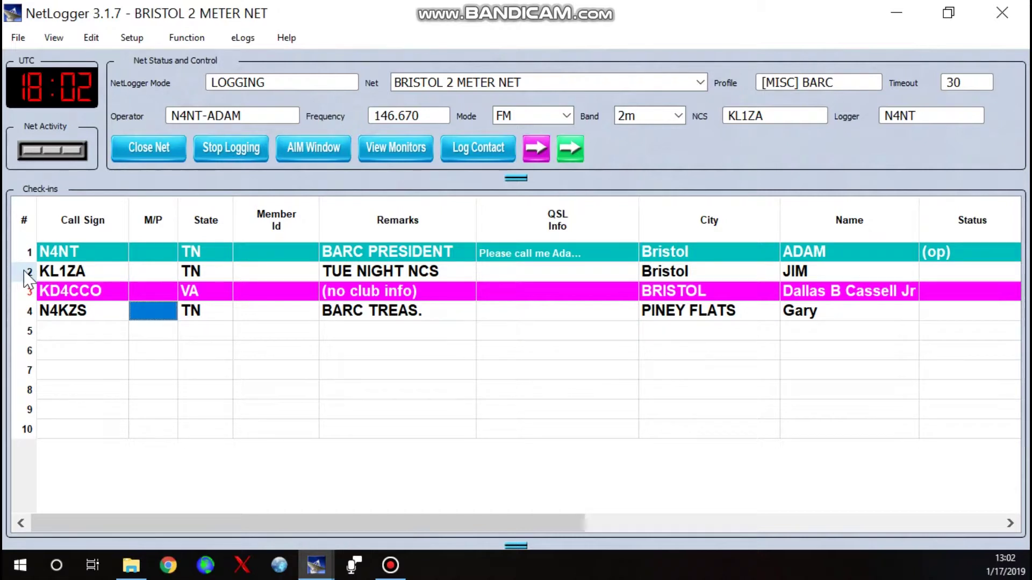
pyautogui.click(25, 271)
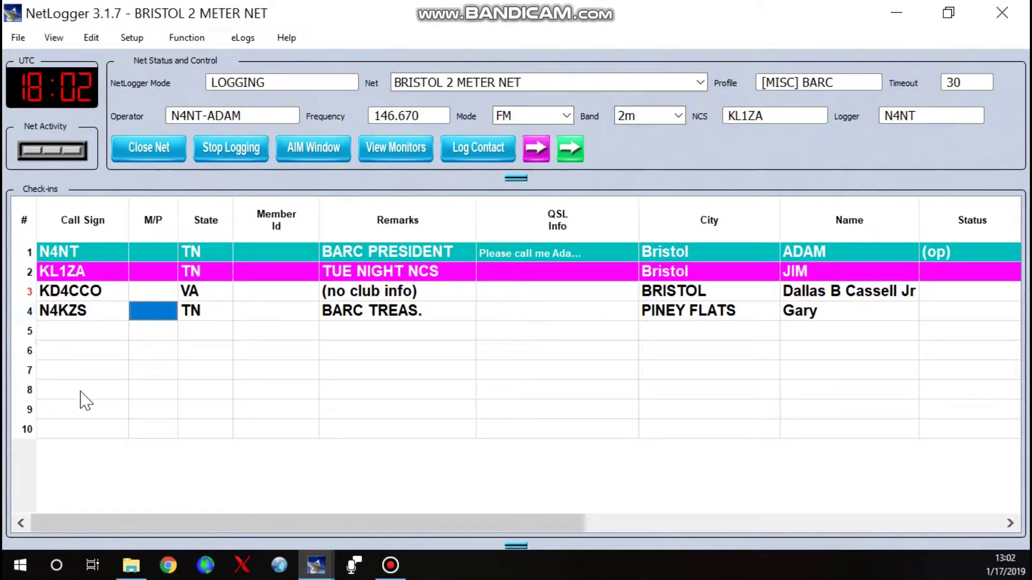
pyautogui.click(85, 246)
# - Check in KT4O as the fifth station in row 5
pyautogui.click(96, 332)
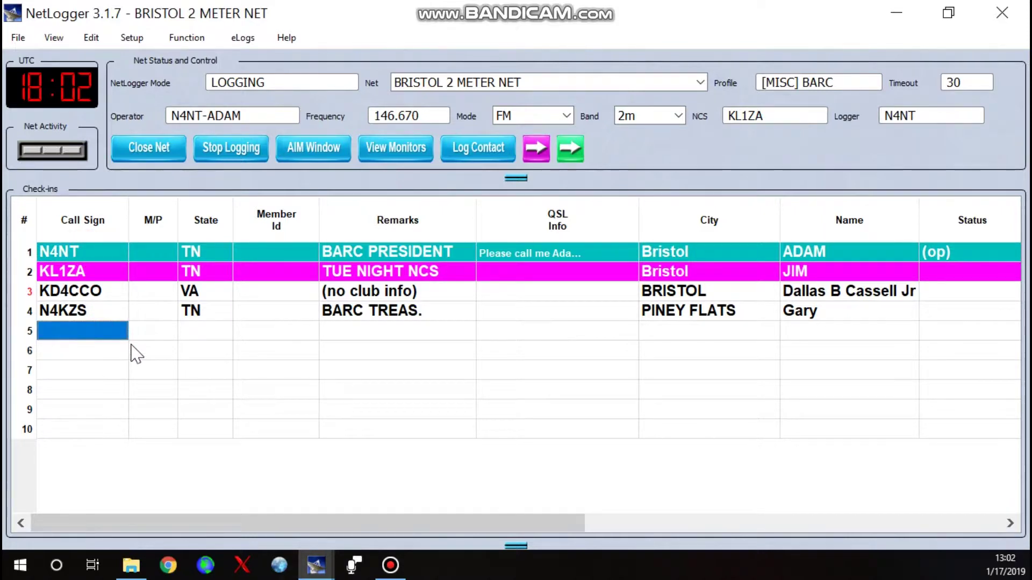
pyautogui.write('KT')
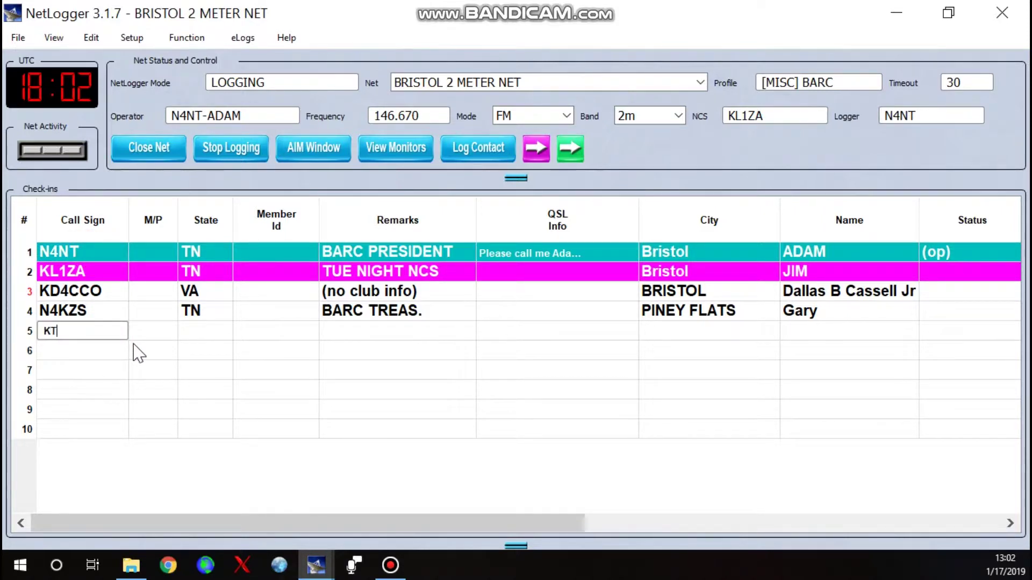
pyautogui.write('4O')
pyautogui.press('Tab')
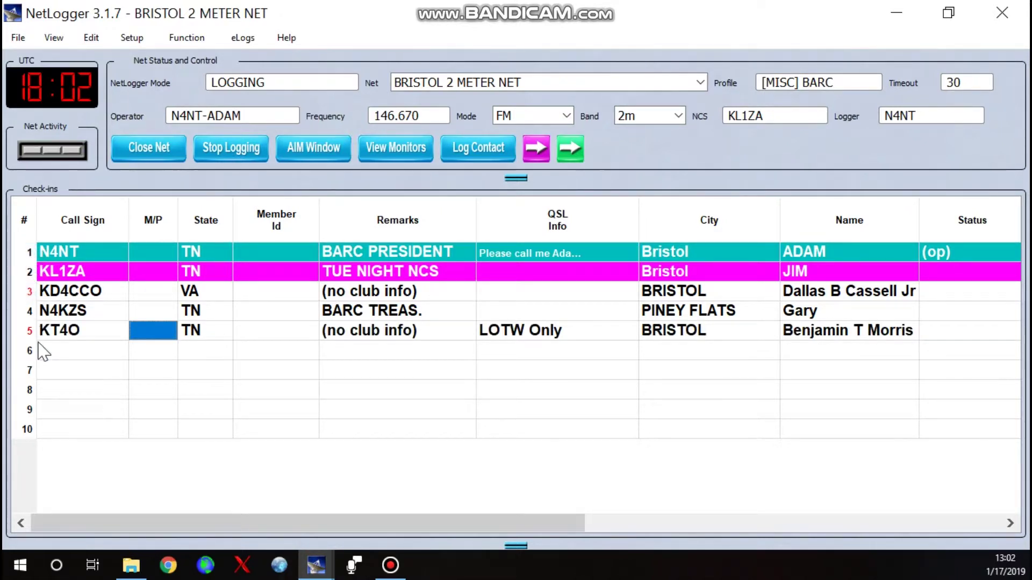
pyautogui.click(94, 291)
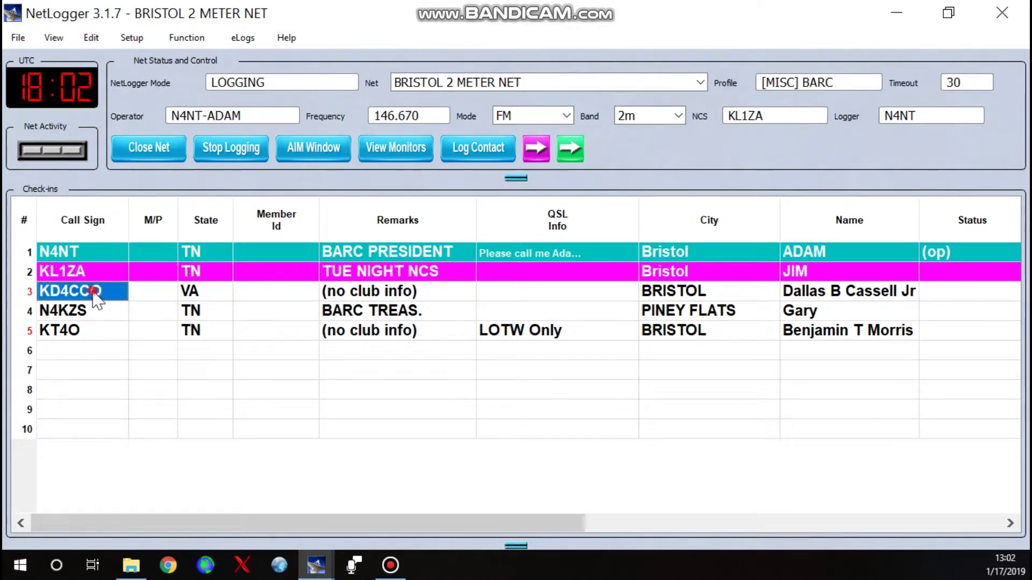
pyautogui.click(93, 310)
pyautogui.click(89, 330)
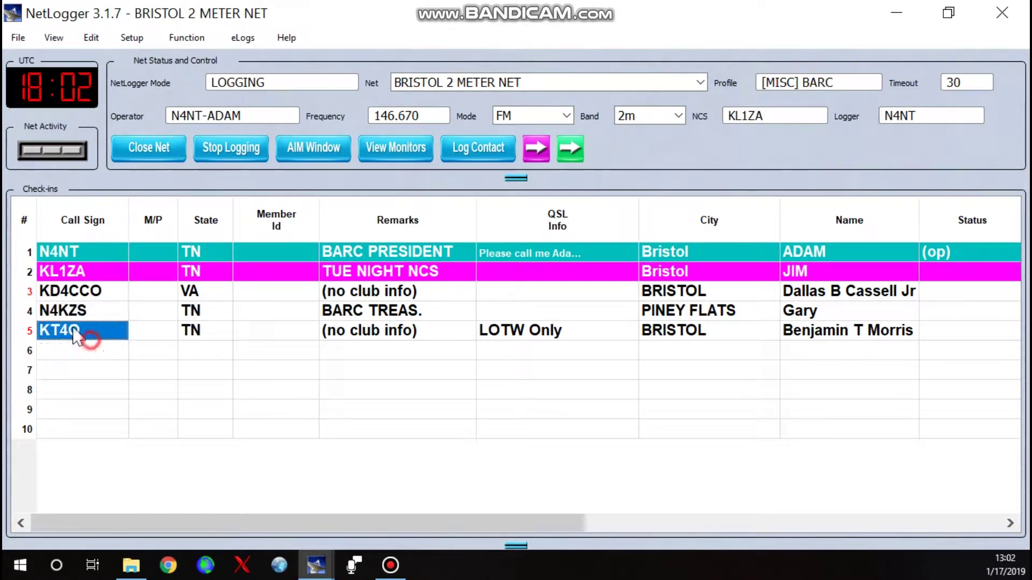
# - Step the current-station marking through rows 1, 3 and 4 down to row 5
pyautogui.click(27, 252)
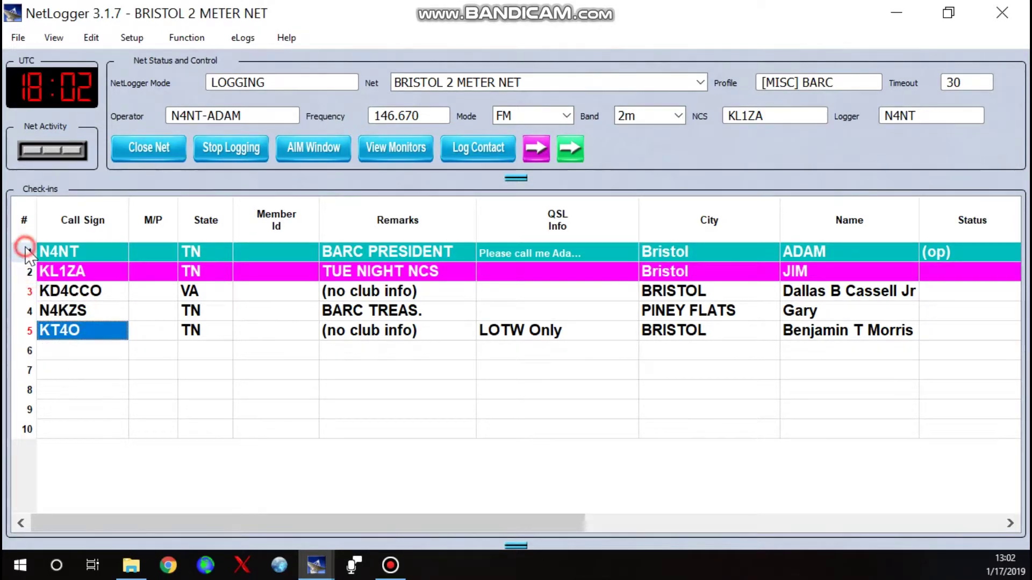
pyautogui.click(28, 292)
pyautogui.click(28, 310)
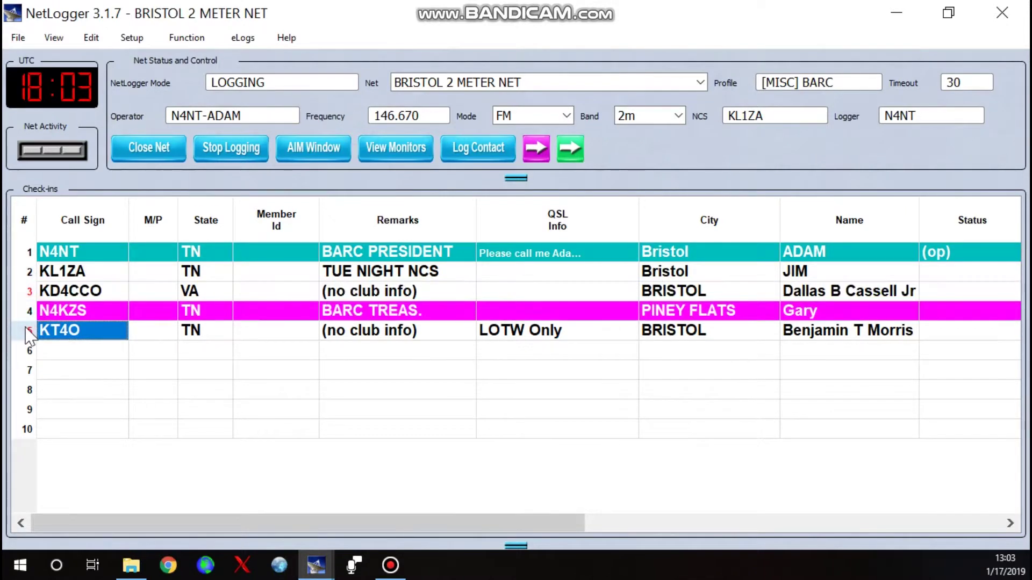
pyautogui.click(28, 330)
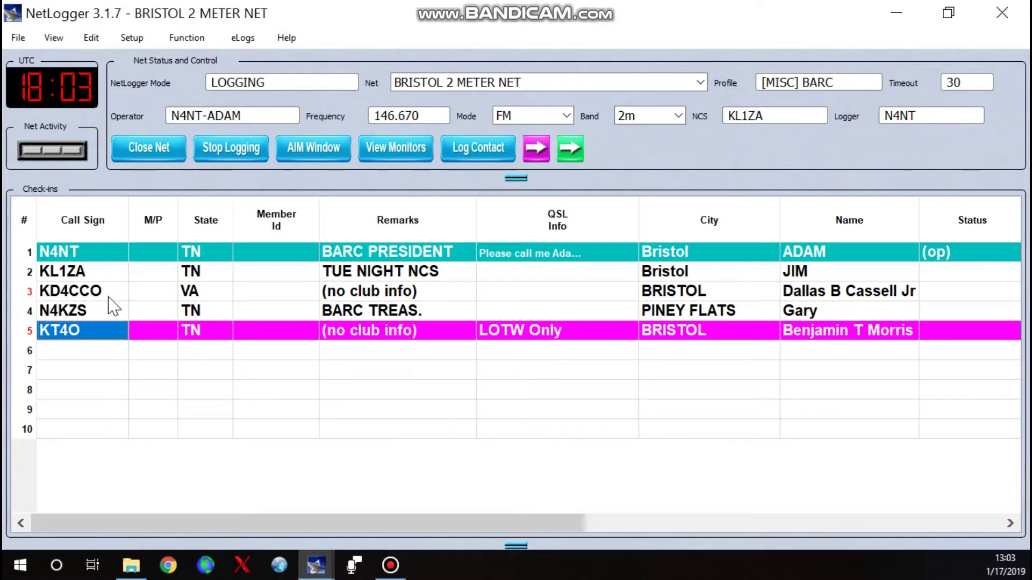
pyautogui.click(380, 294)
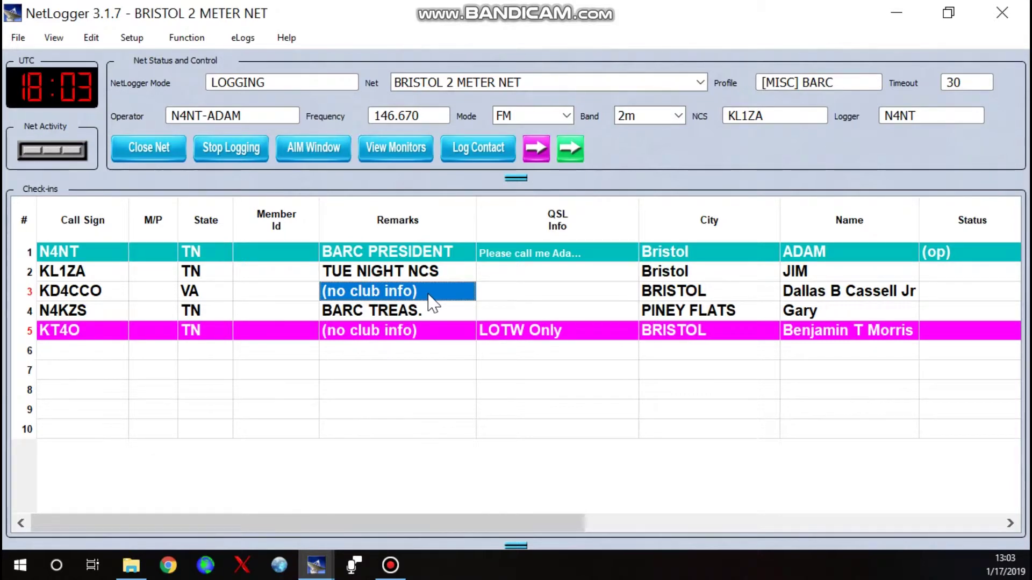
# - Delete row 3's '(no club info)' remark and change the name to 'dallas'
pyautogui.click(438, 291)
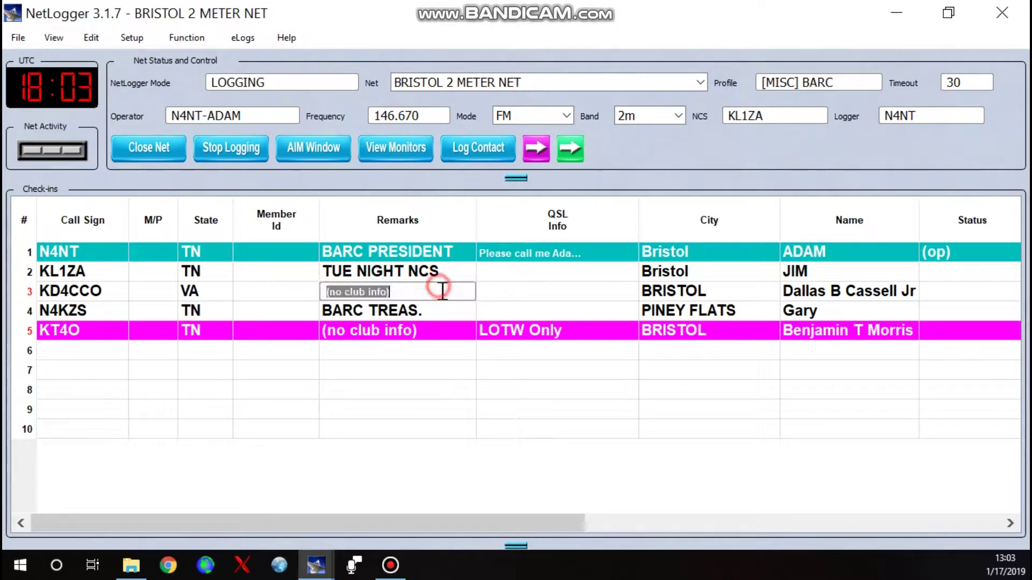
pyautogui.press('Delete')
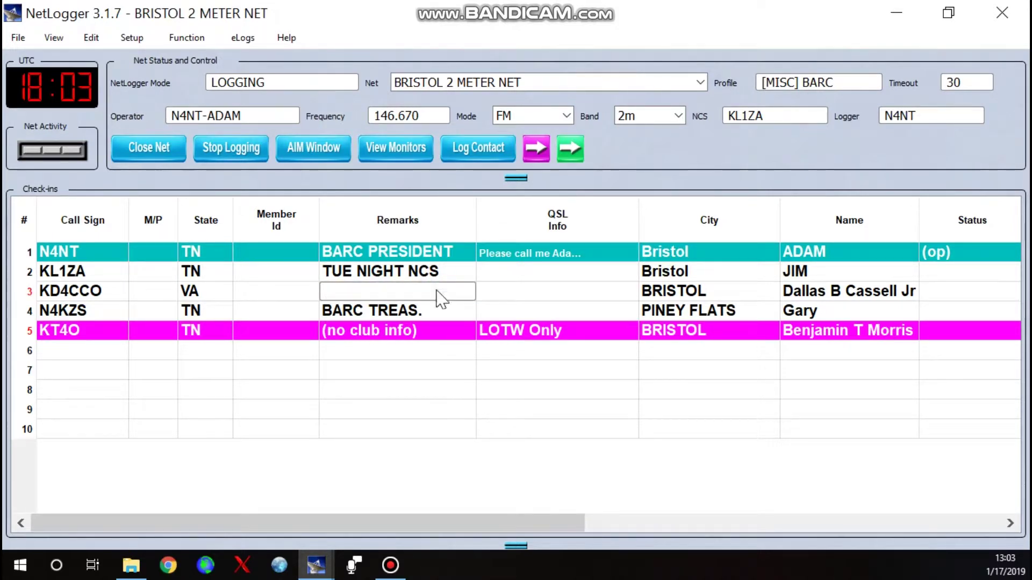
pyautogui.press('Tab')
pyautogui.press('Tab')
pyautogui.press('Tab')
pyautogui.write('d')
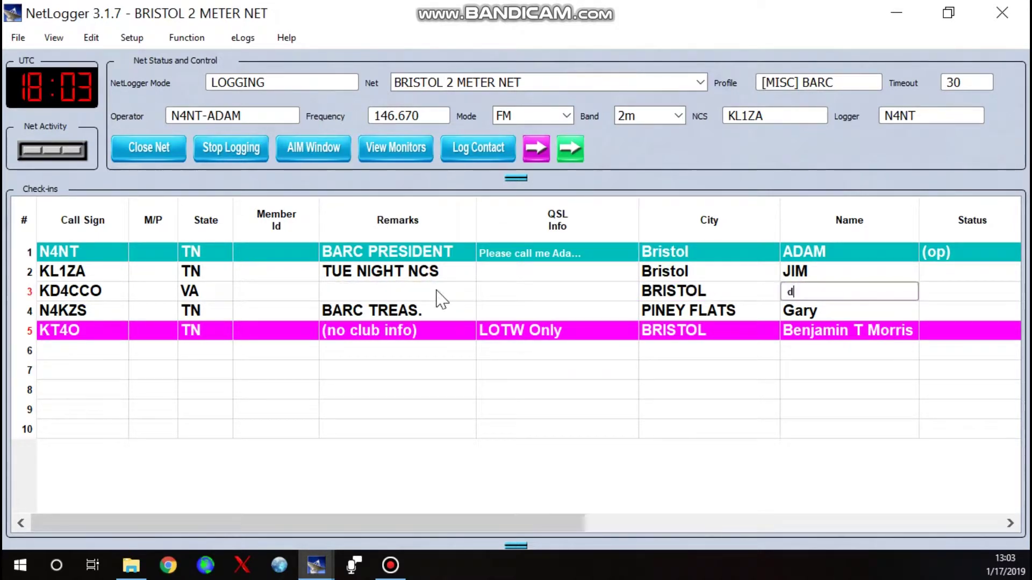
pyautogui.write('allas')
pyautogui.click(72, 293)
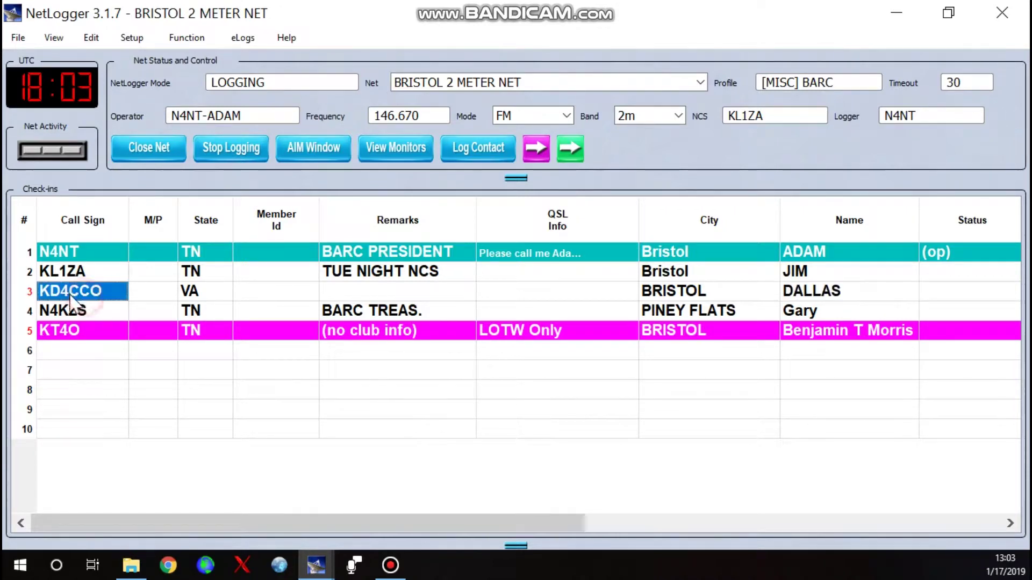
# - Add/Update club info for row 3's station
pyautogui.rightClick(76, 293)
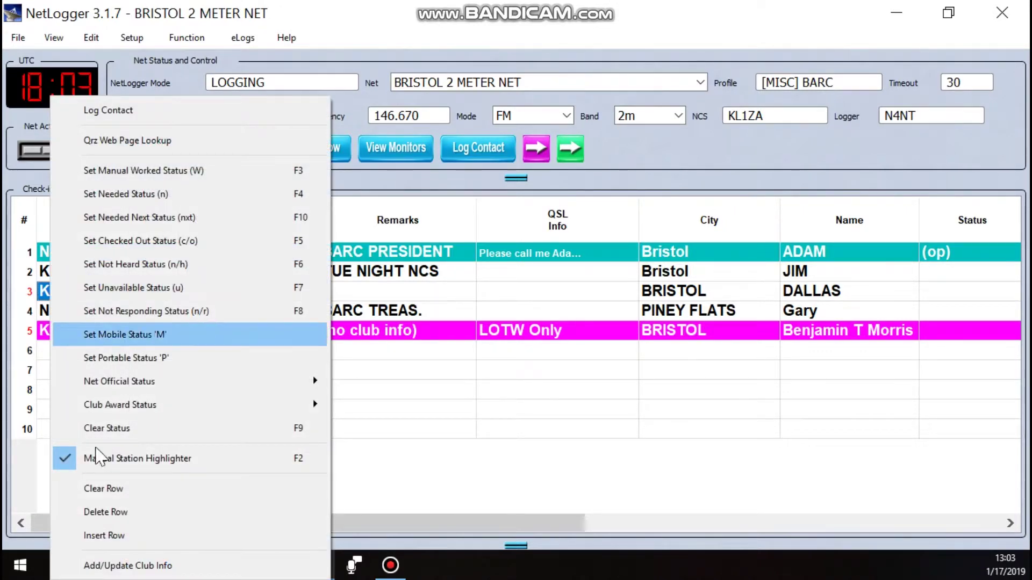
pyautogui.click(119, 569)
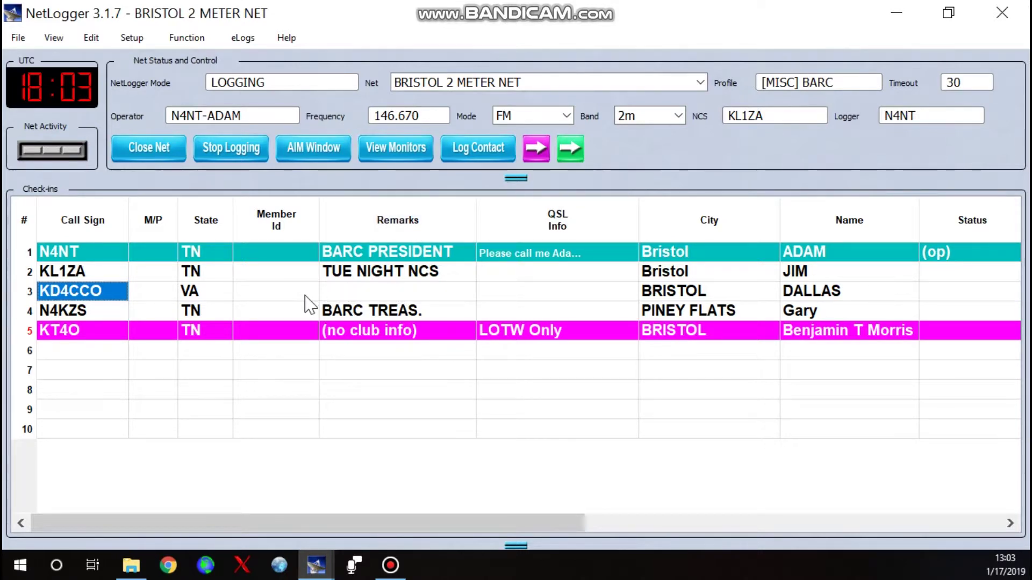
pyautogui.click(81, 273)
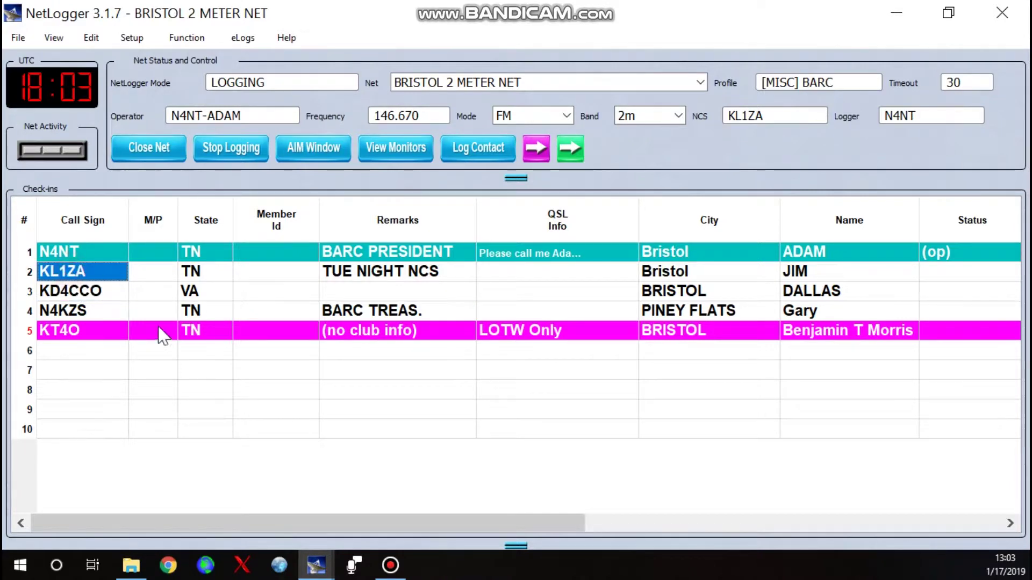
pyautogui.rightClick(70, 275)
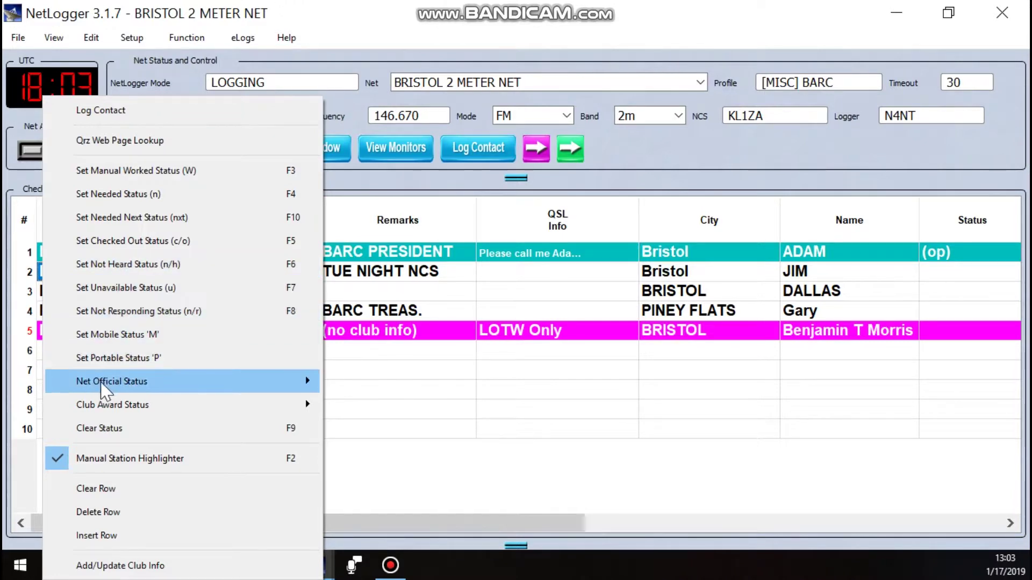
pyautogui.moveTo(110, 386)
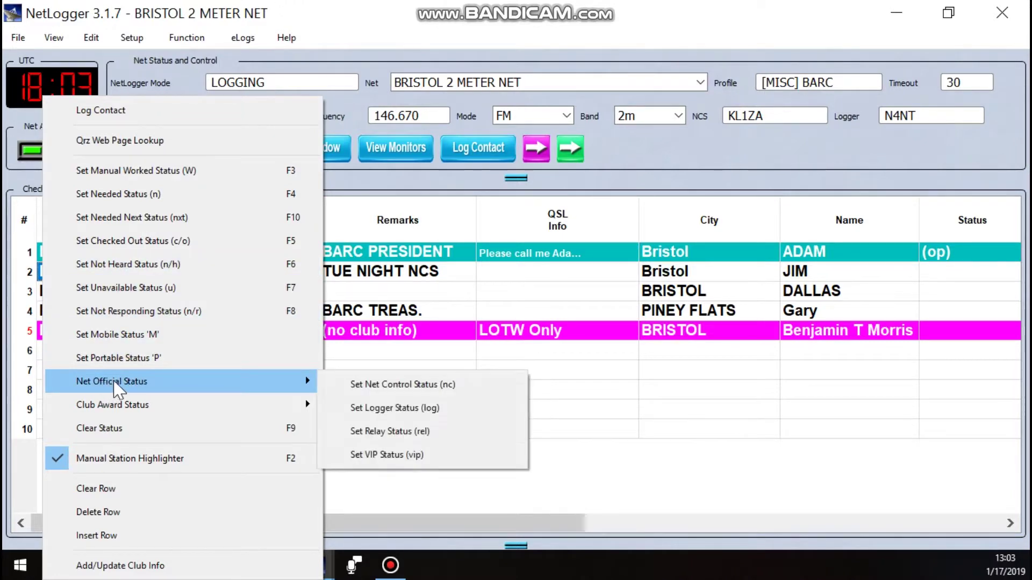
pyautogui.click(401, 386)
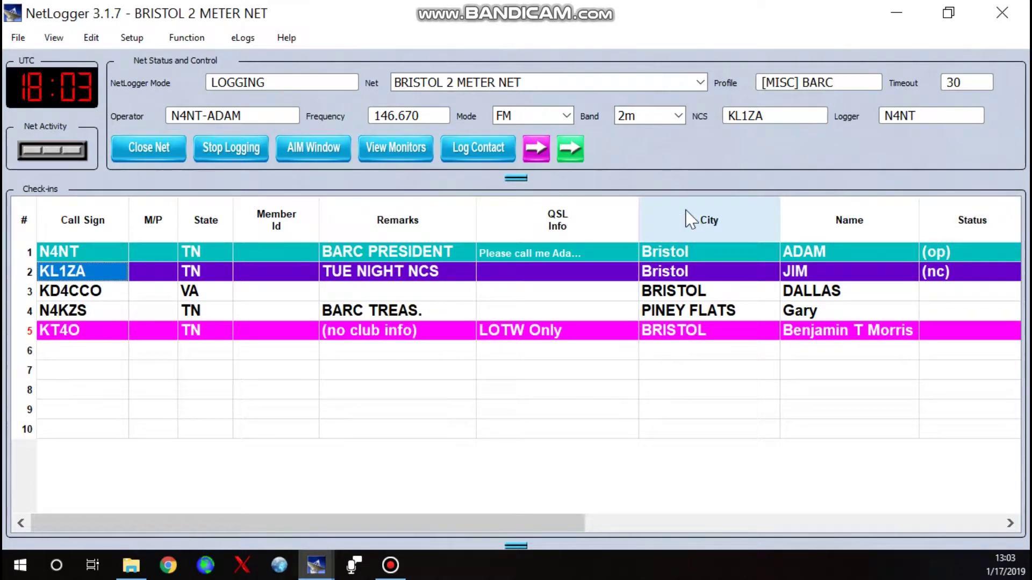
pyautogui.moveTo(638, 212); pyautogui.dragTo(575, 215)
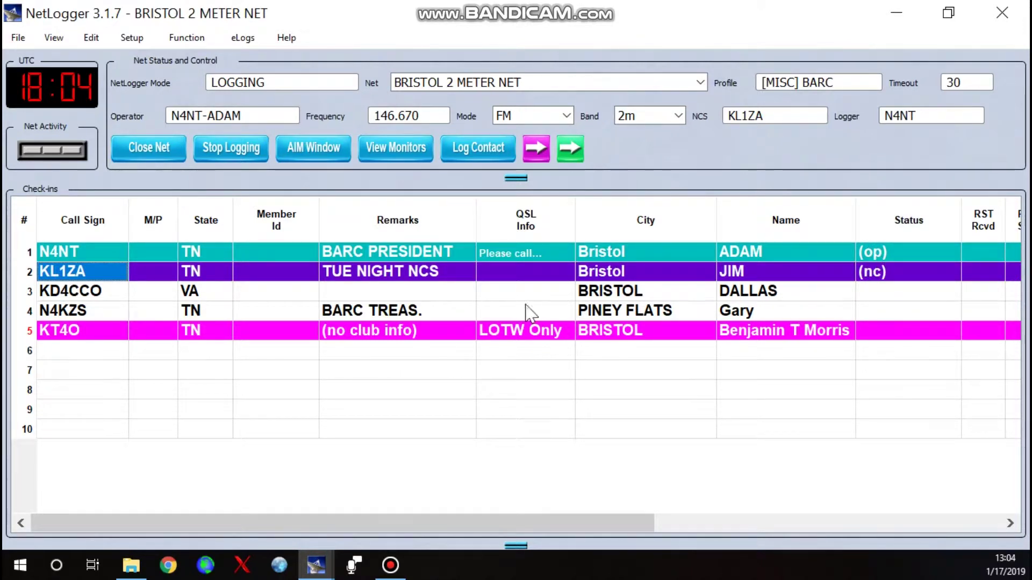
# - Give N4NT logger status through Net Official Status
pyautogui.click(58, 252)
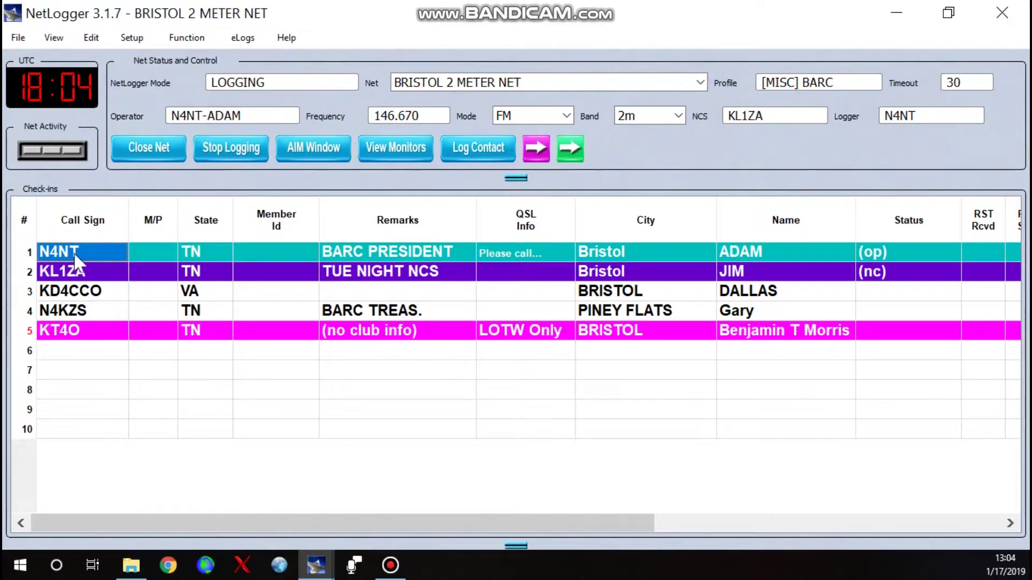
pyautogui.rightClick(72, 250)
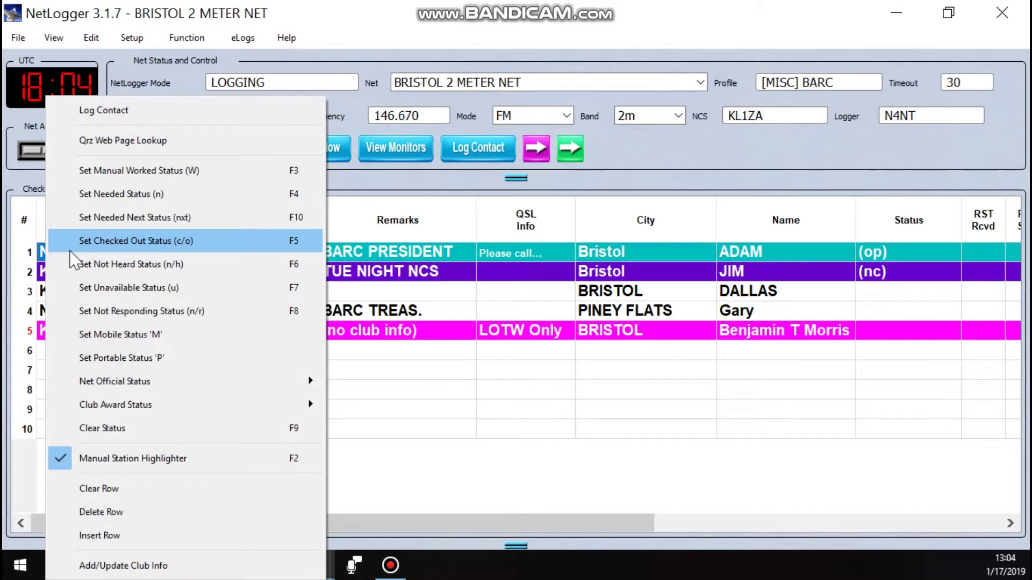
pyautogui.moveTo(93, 393)
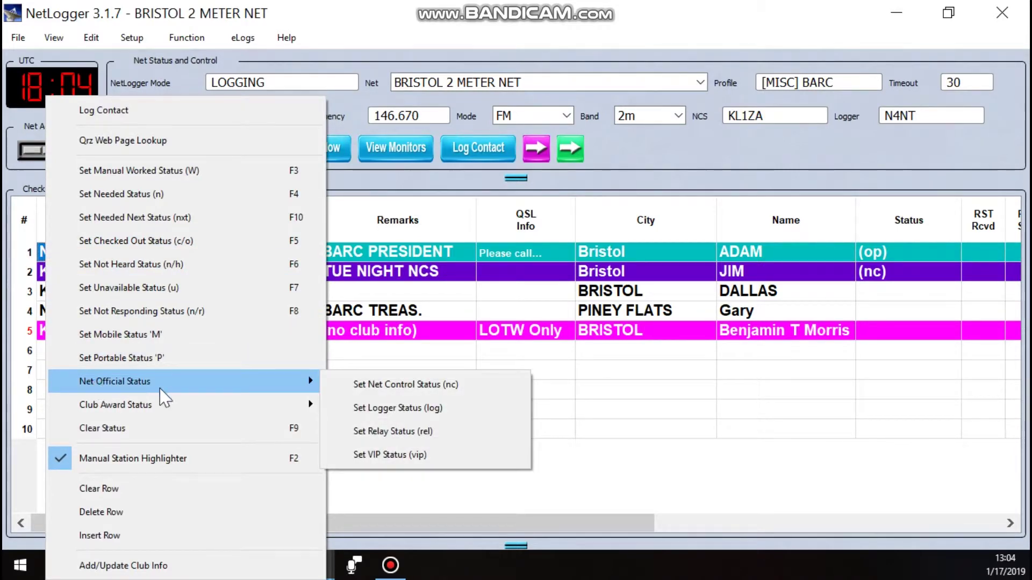
pyautogui.click(382, 410)
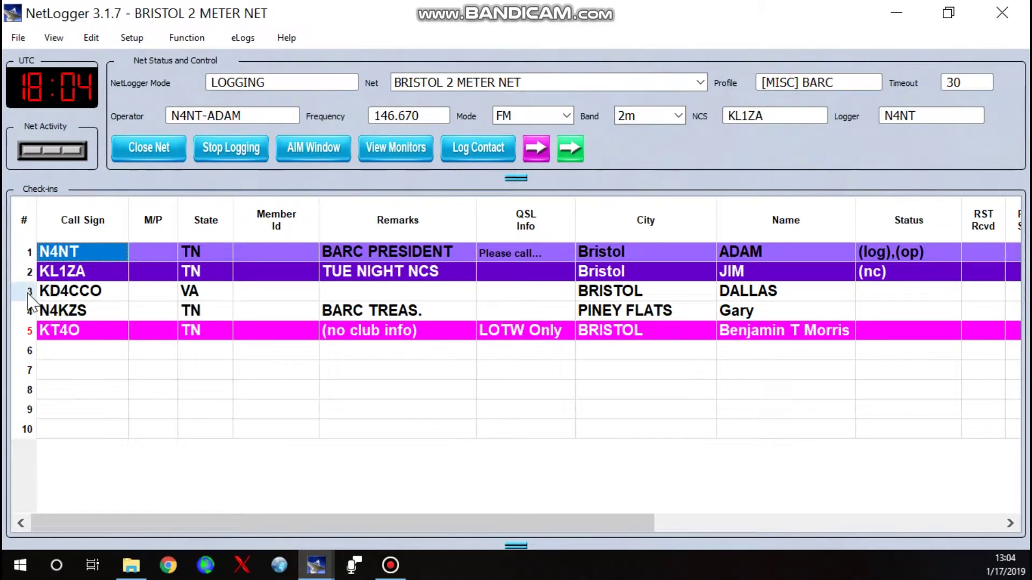
pyautogui.click(56, 293)
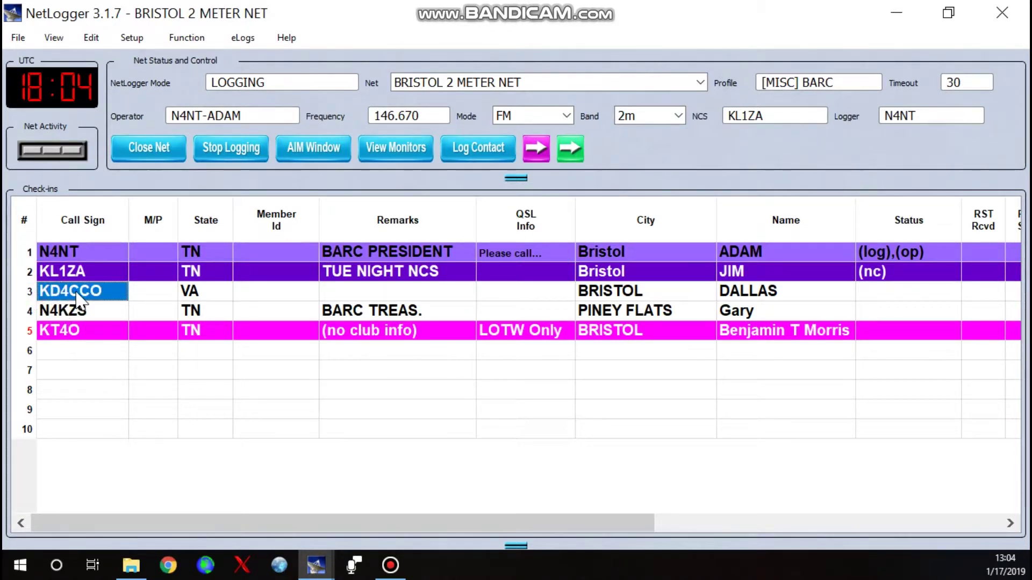
pyautogui.rightClick(74, 291)
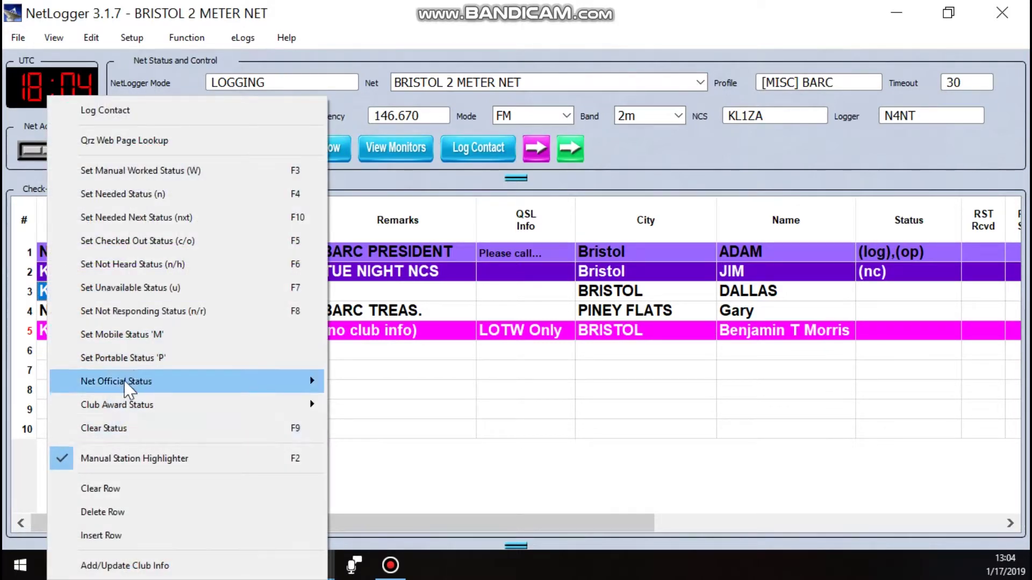
pyautogui.moveTo(233, 383)
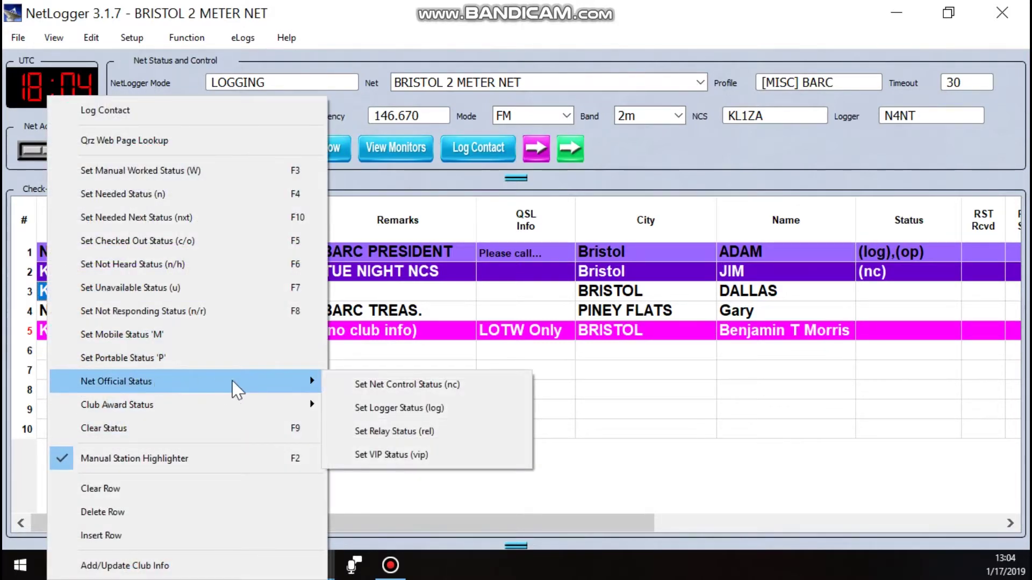
pyautogui.click(398, 433)
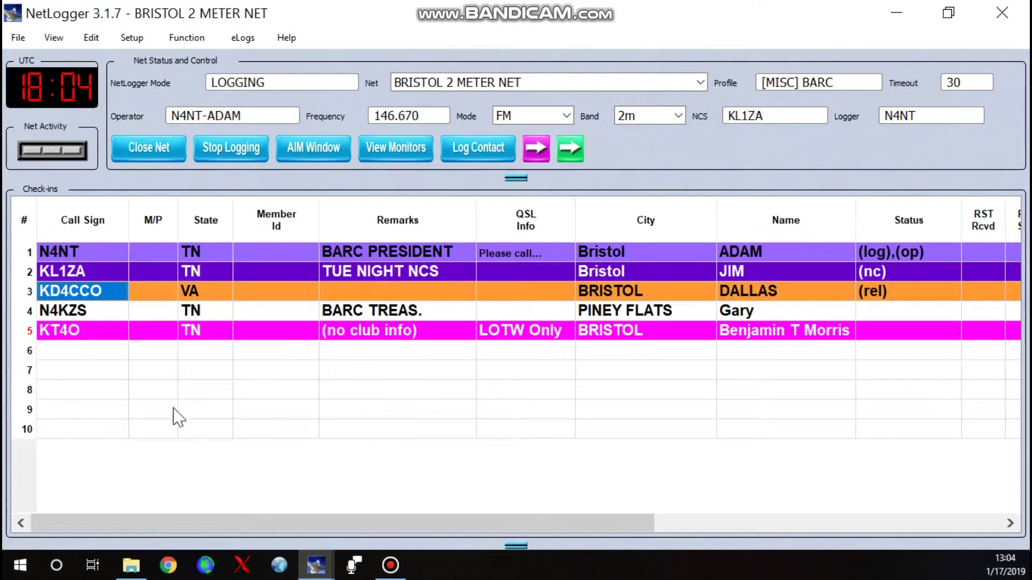
pyautogui.rightClick(60, 316)
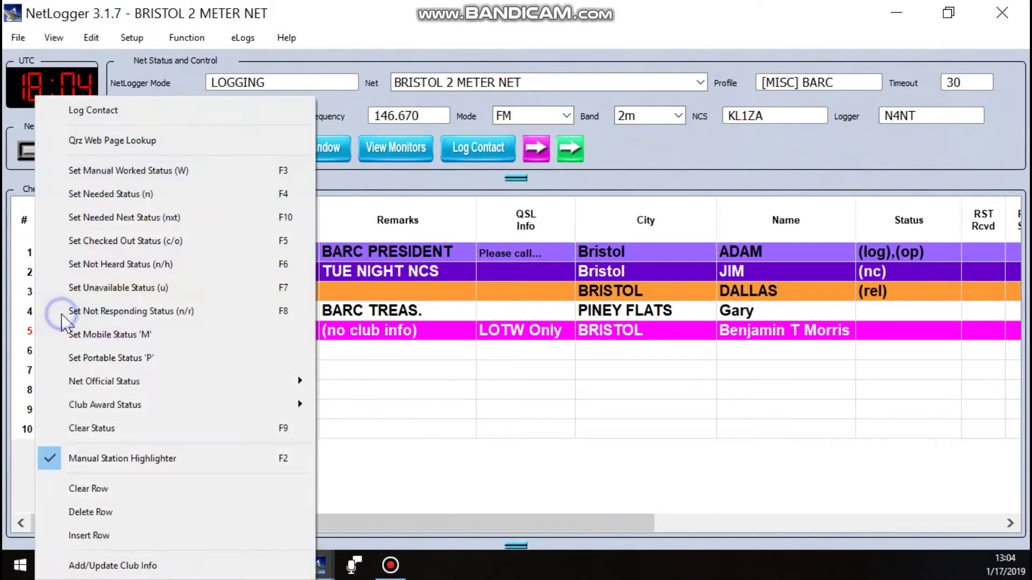
pyautogui.click(119, 334)
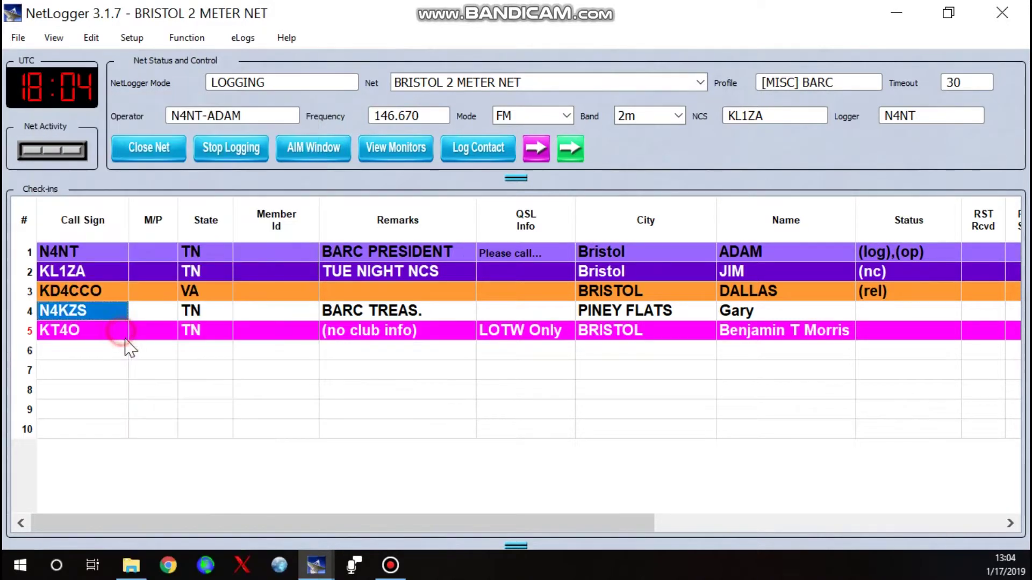
pyautogui.rightClick(46, 336)
pyautogui.click(103, 358)
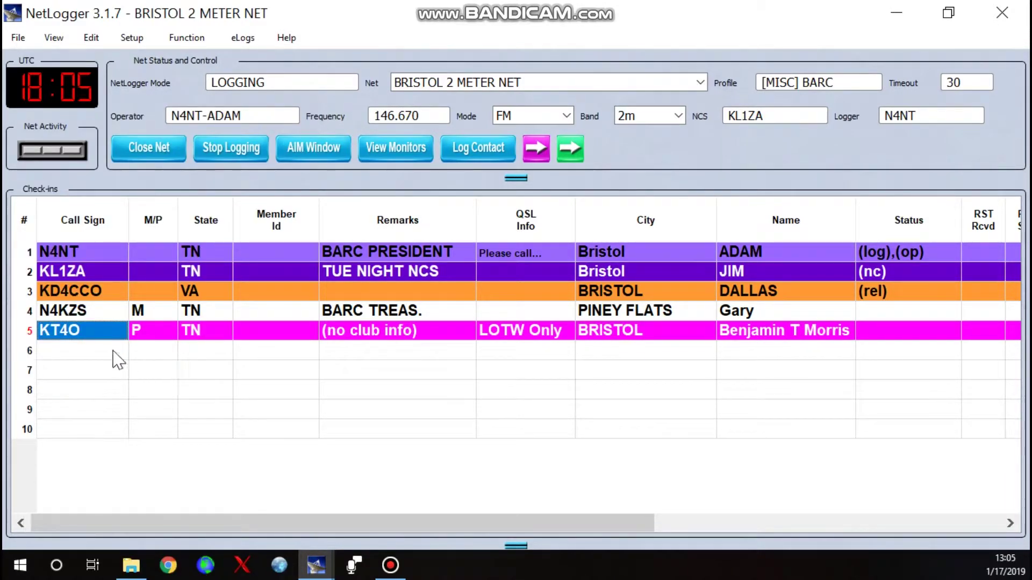
pyautogui.rightClick(69, 250)
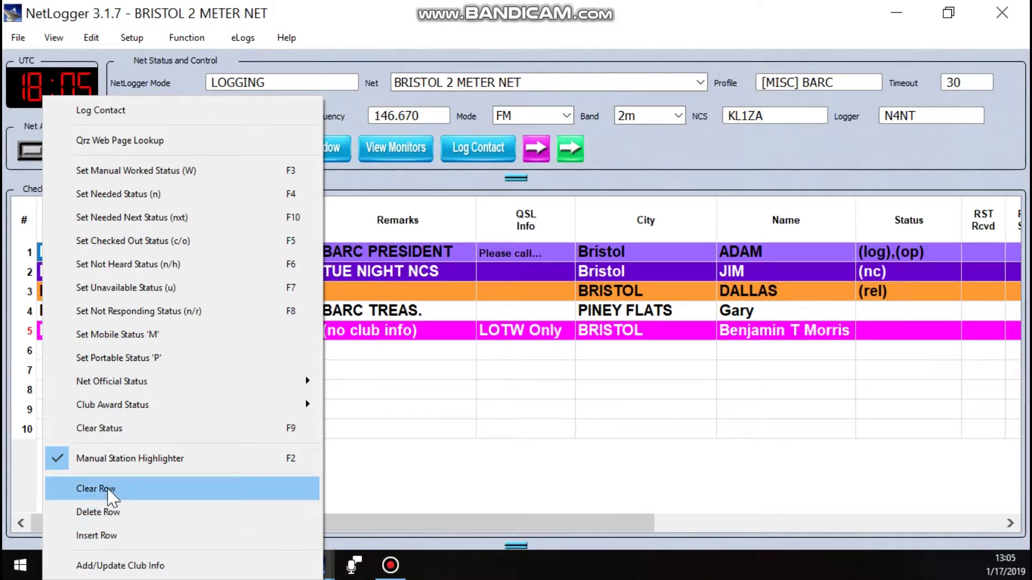
# - Insert a blank check-in row above KT4O, shifting KT4O to row 6
pyautogui.click(426, 430)
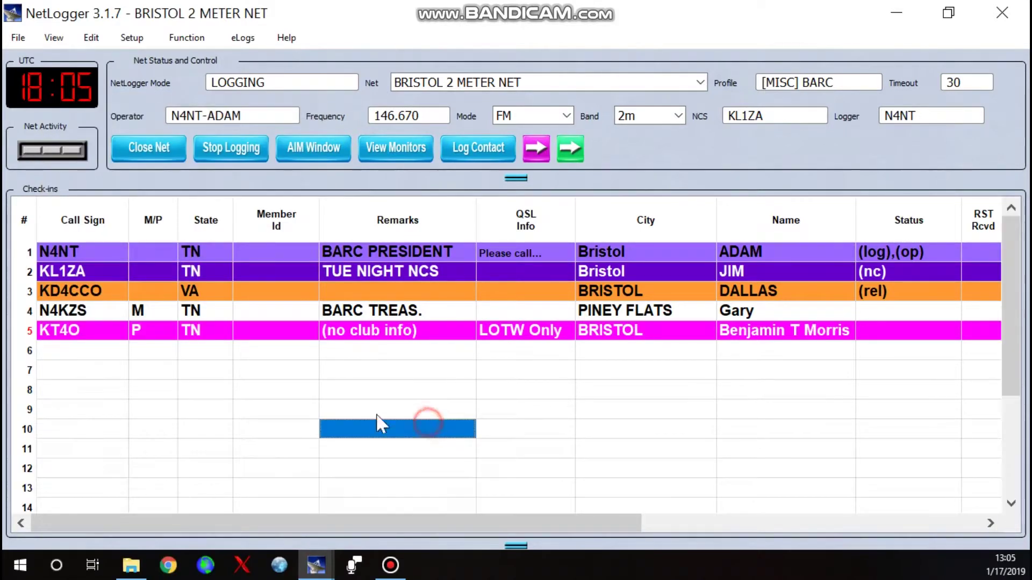
pyautogui.click(69, 334)
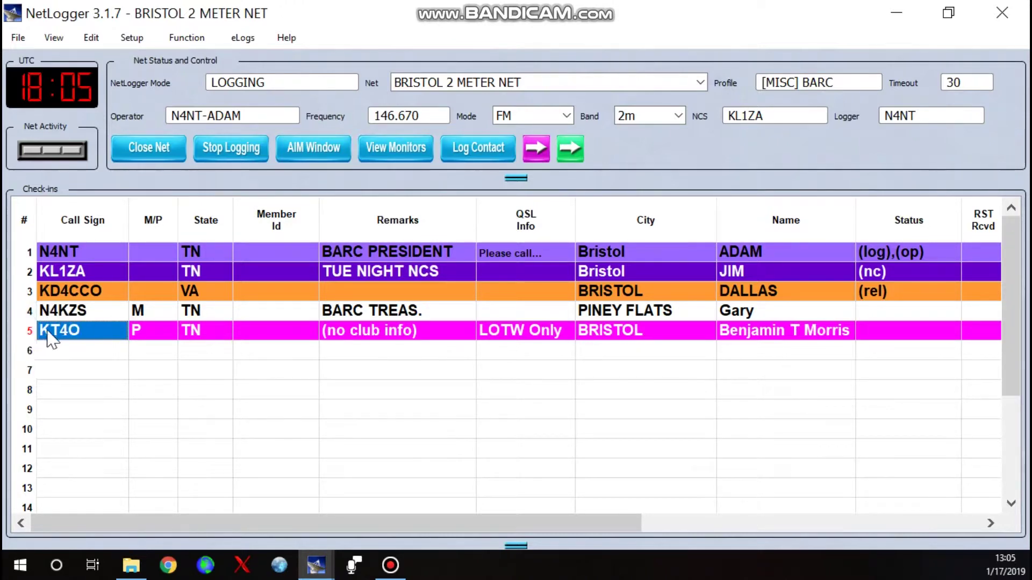
pyautogui.rightClick(30, 334)
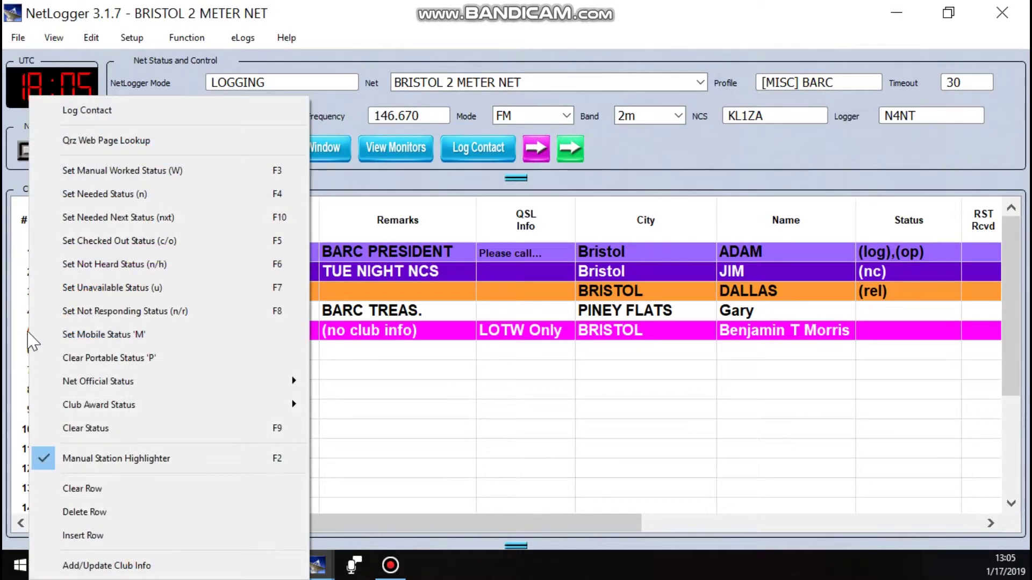
pyautogui.click(86, 535)
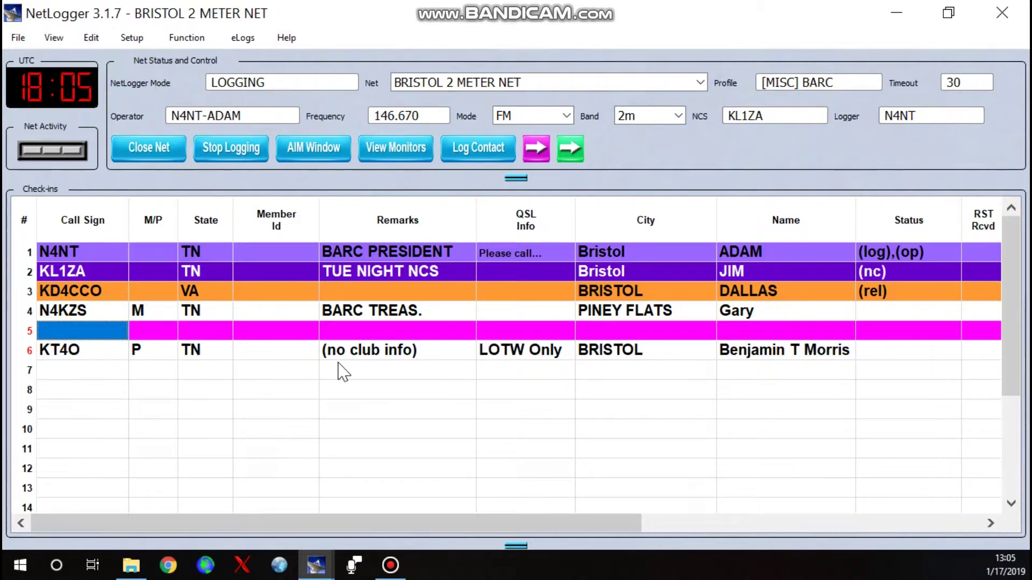
# - Clear the grid selection and begin closing the net with Close Net
pyautogui.click(30, 350)
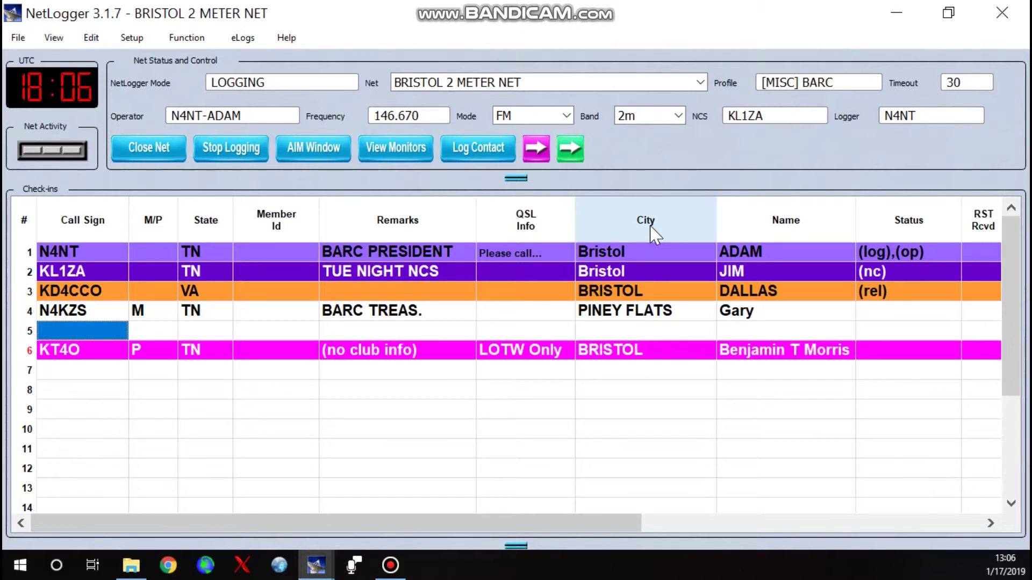
pyautogui.click(720, 145)
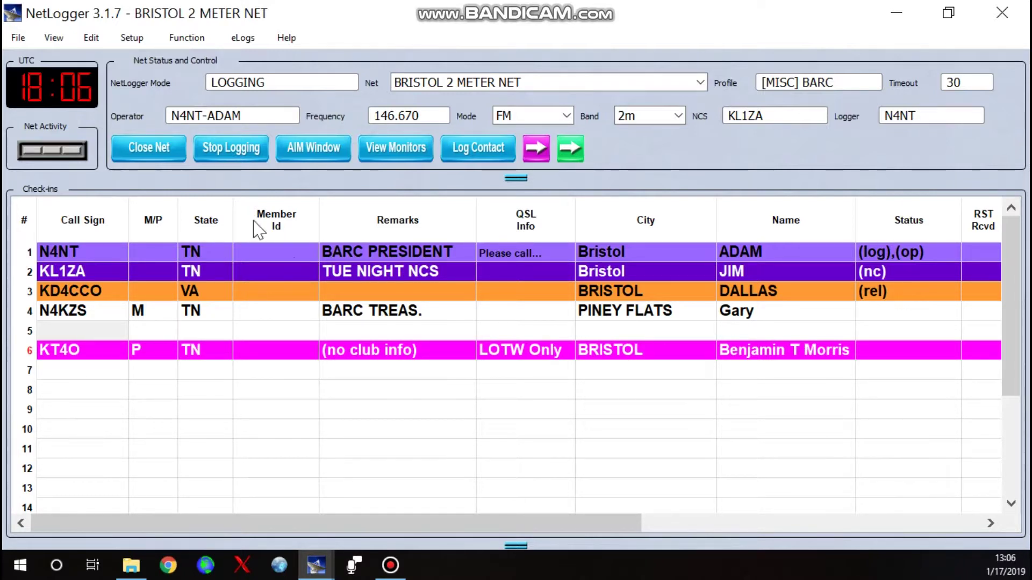
pyautogui.click(148, 150)
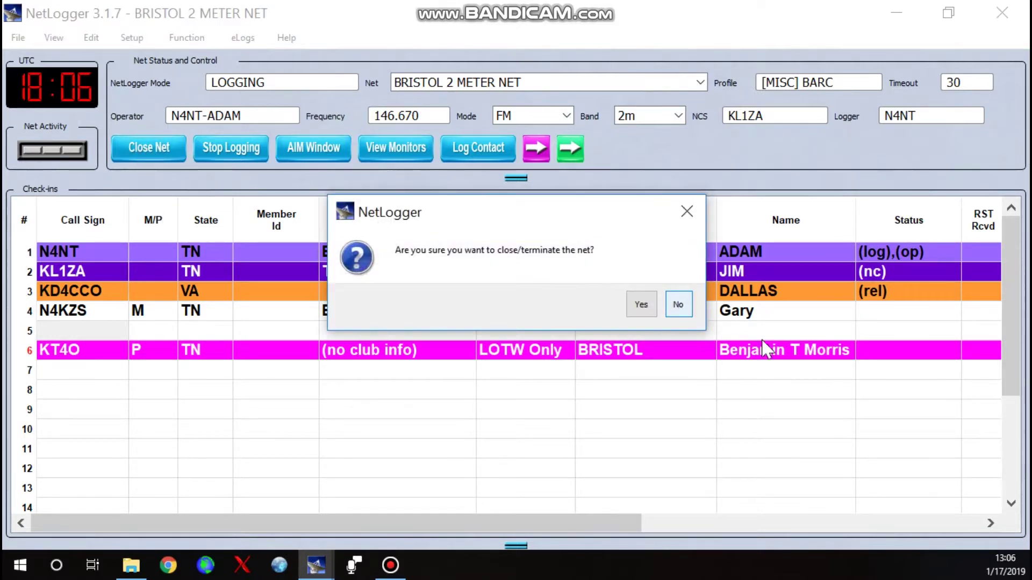
pyautogui.click(639, 308)
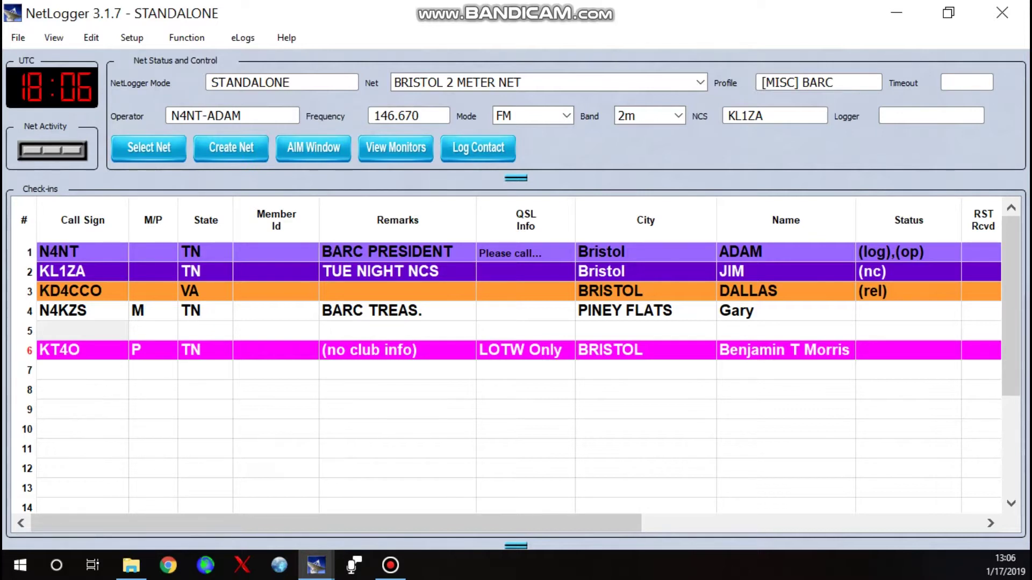
pyautogui.click(81, 252)
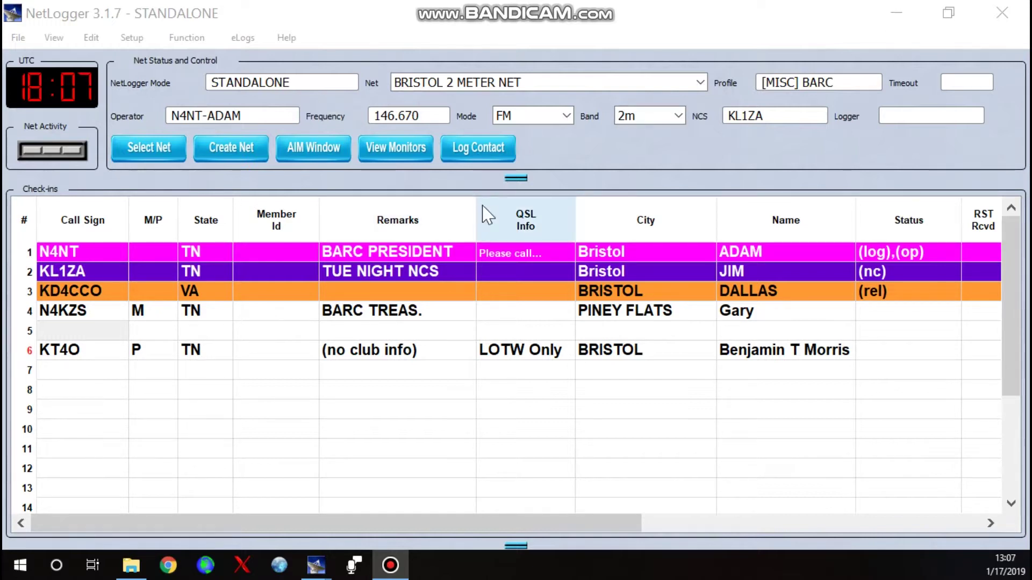
pyautogui.click(85, 329)
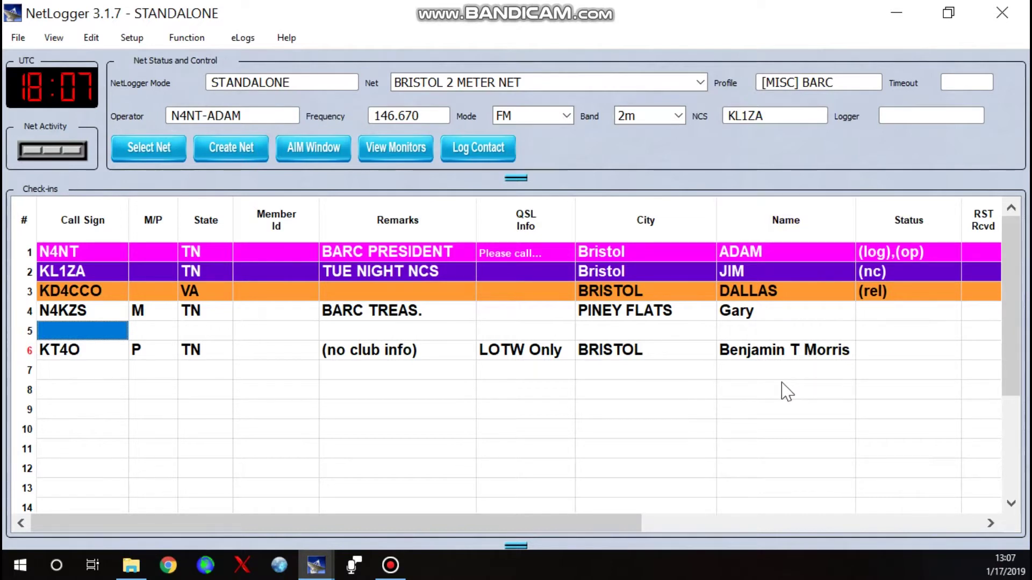
pyautogui.doubleClick(785, 351)
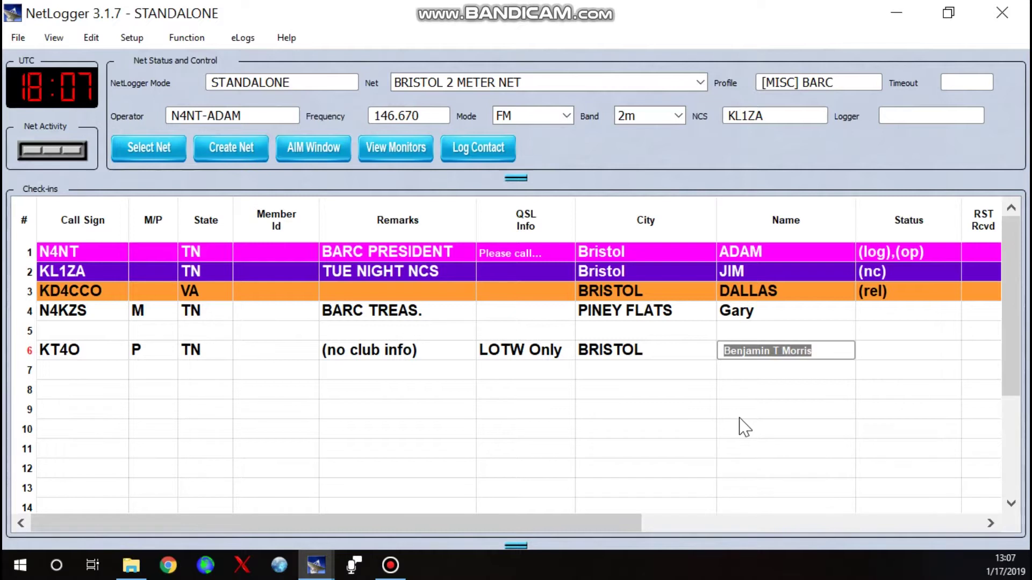
pyautogui.press('BackSpace')
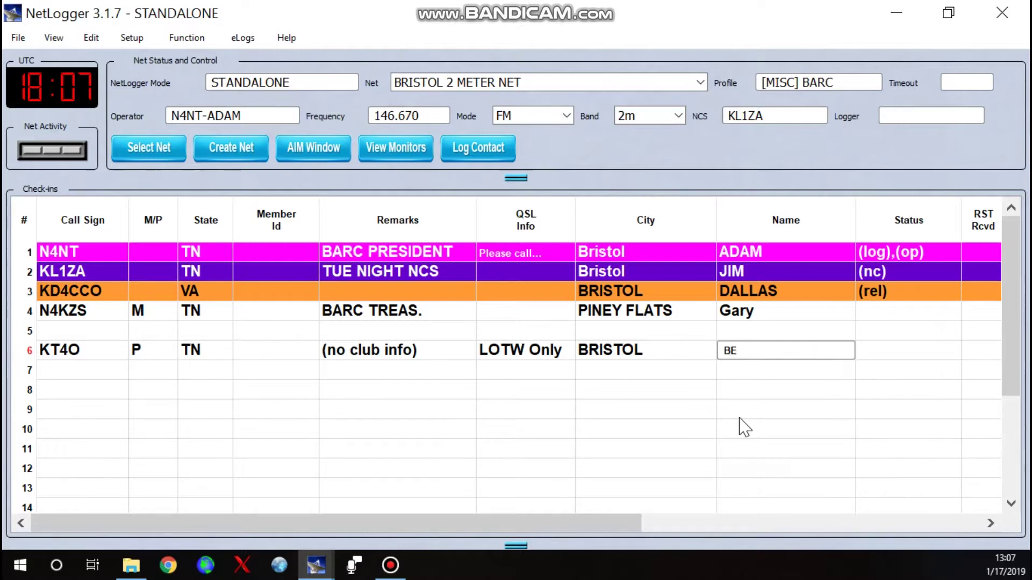
pyautogui.write('BEN')
pyautogui.press('Tab')
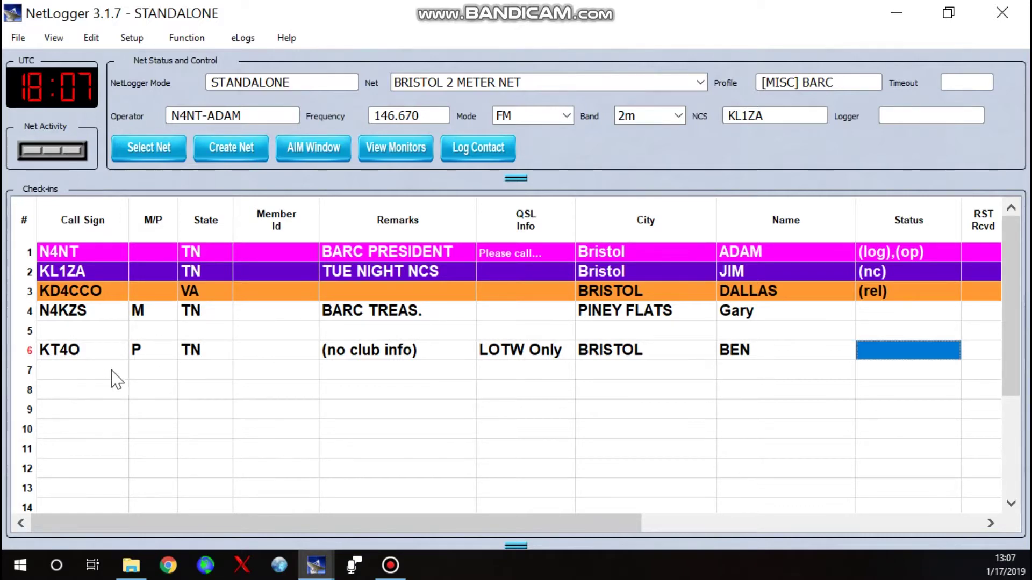
pyautogui.click(72, 351)
pyautogui.rightClick(72, 350)
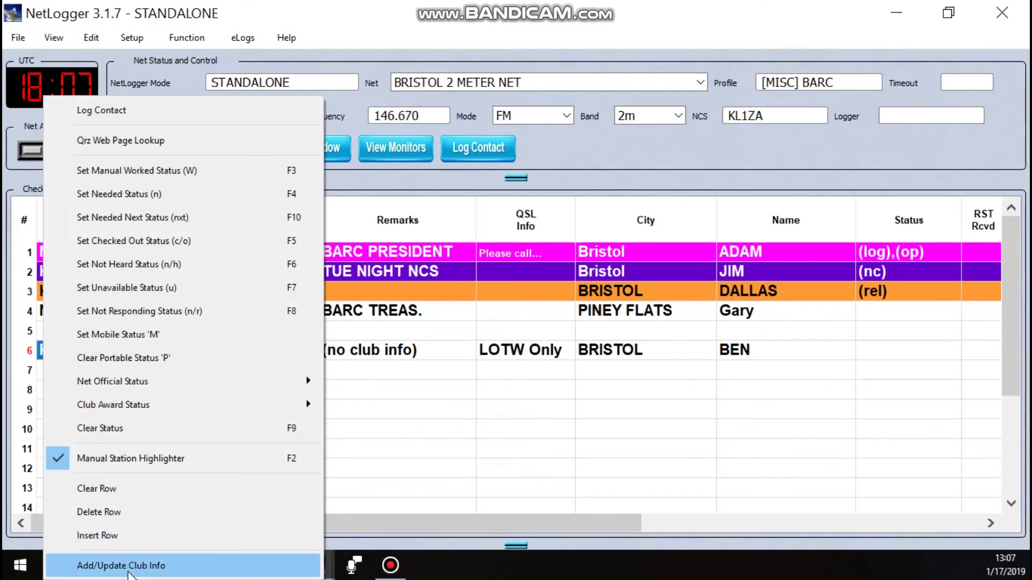
pyautogui.click(125, 566)
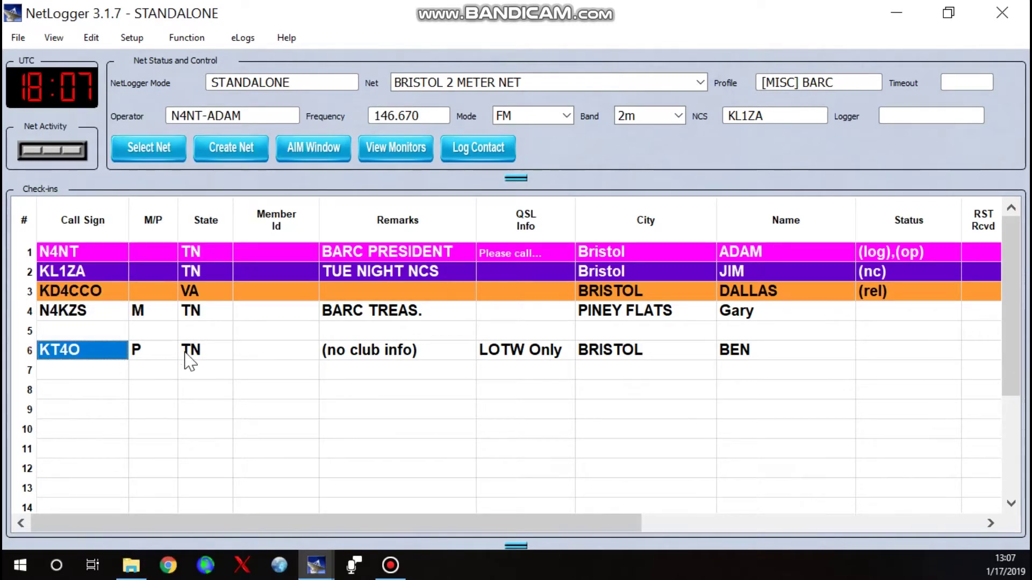
pyautogui.click(81, 315)
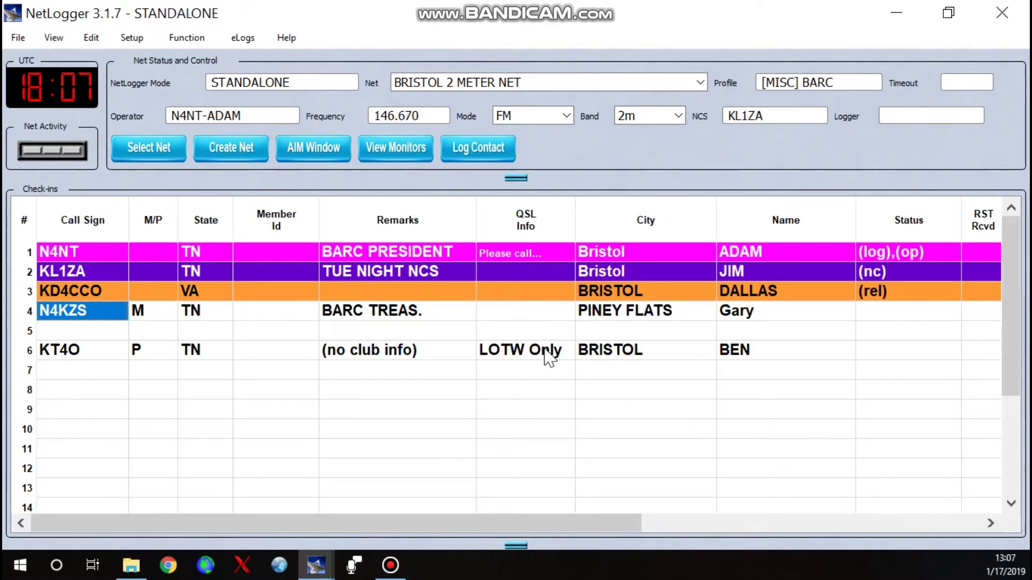
pyautogui.click(64, 256)
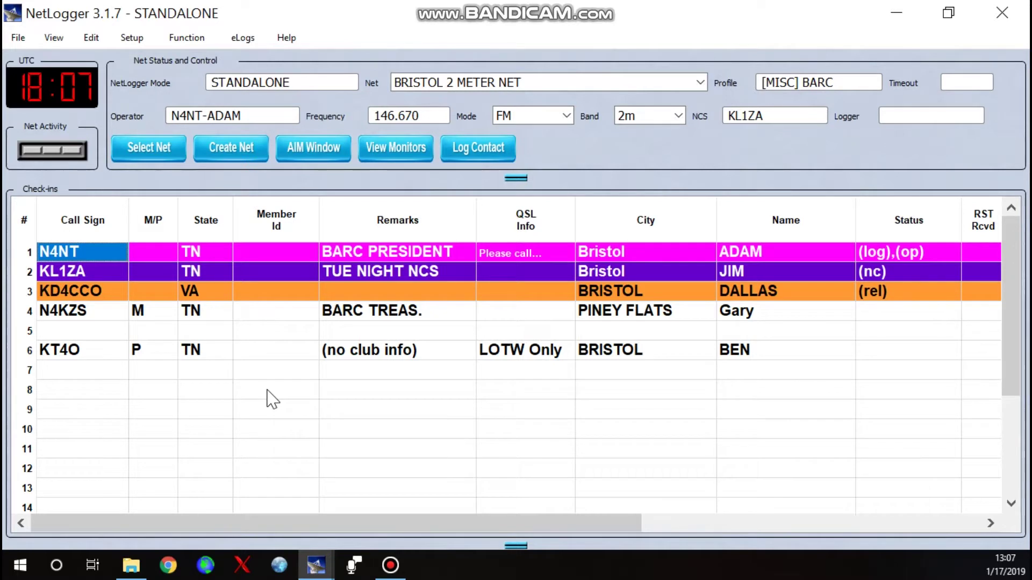
pyautogui.press('Down')
pyautogui.press('Down')
pyautogui.press('Down')
pyautogui.press('Down')
pyautogui.press('Down')
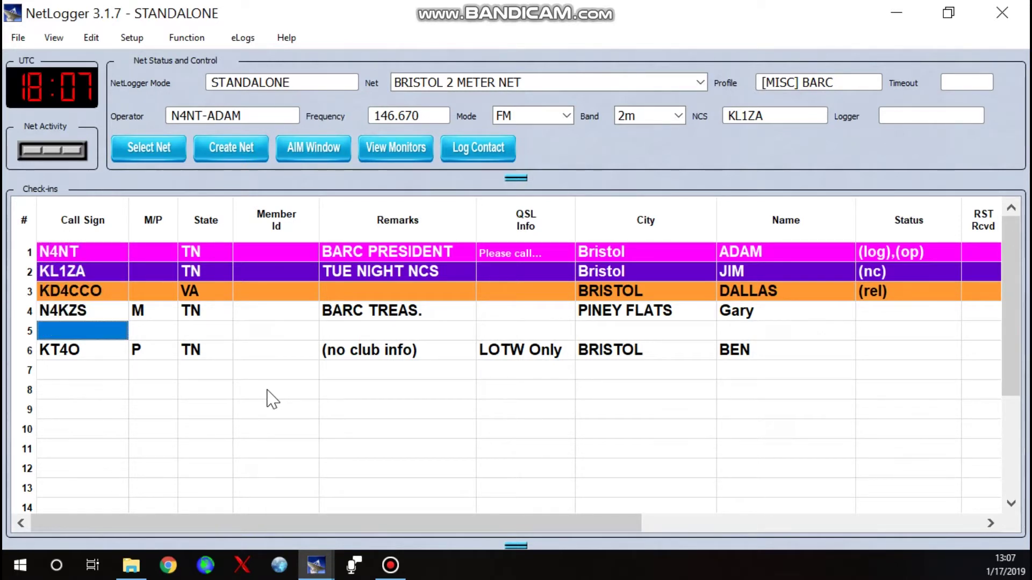
pyautogui.press('Down')
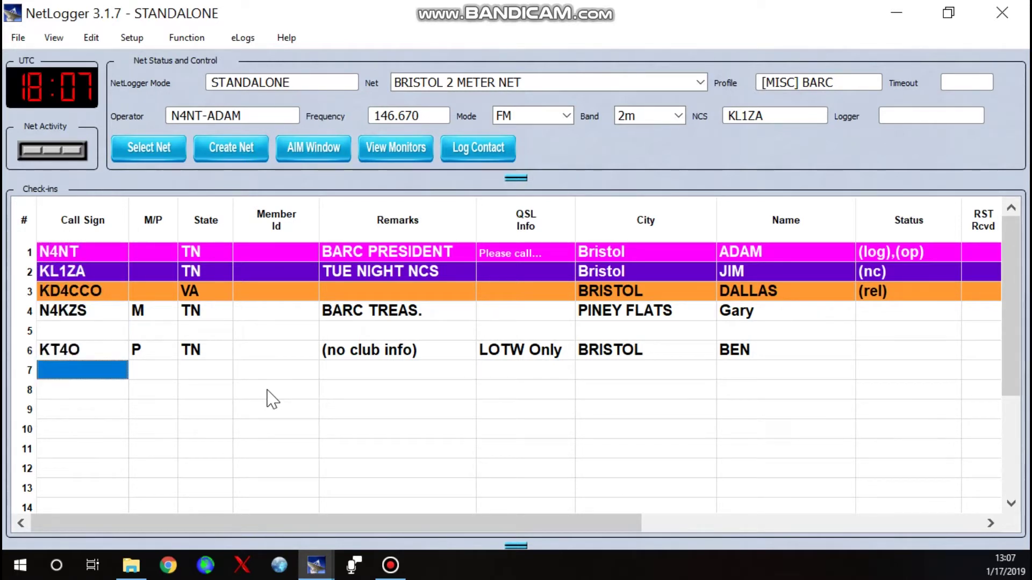
pyautogui.press('Up')
pyautogui.press('Up')
pyautogui.press('Up')
pyautogui.press('Up')
pyautogui.press('Down')
pyautogui.press('Down')
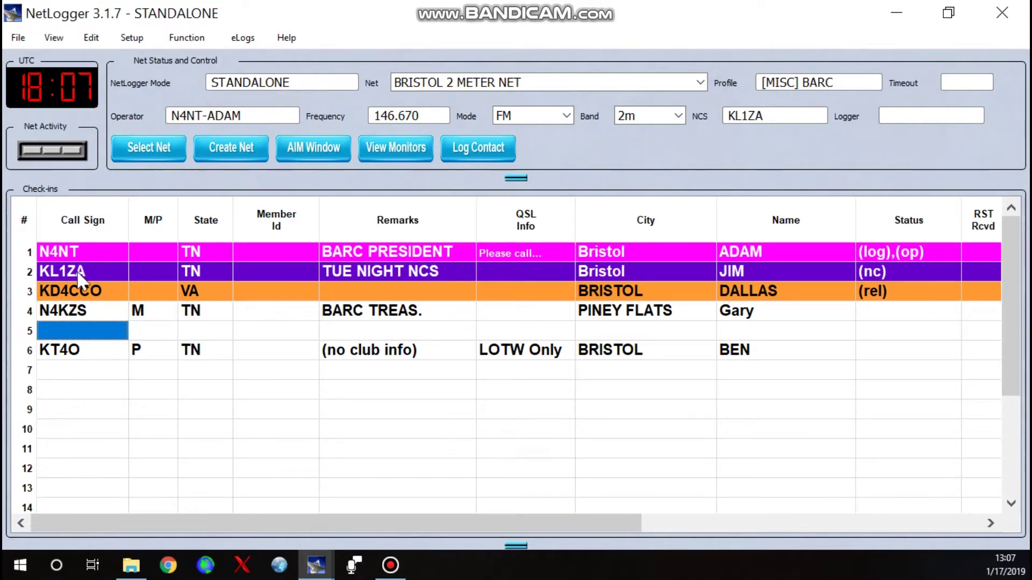
pyautogui.click(83, 293)
pyautogui.rightClick(84, 293)
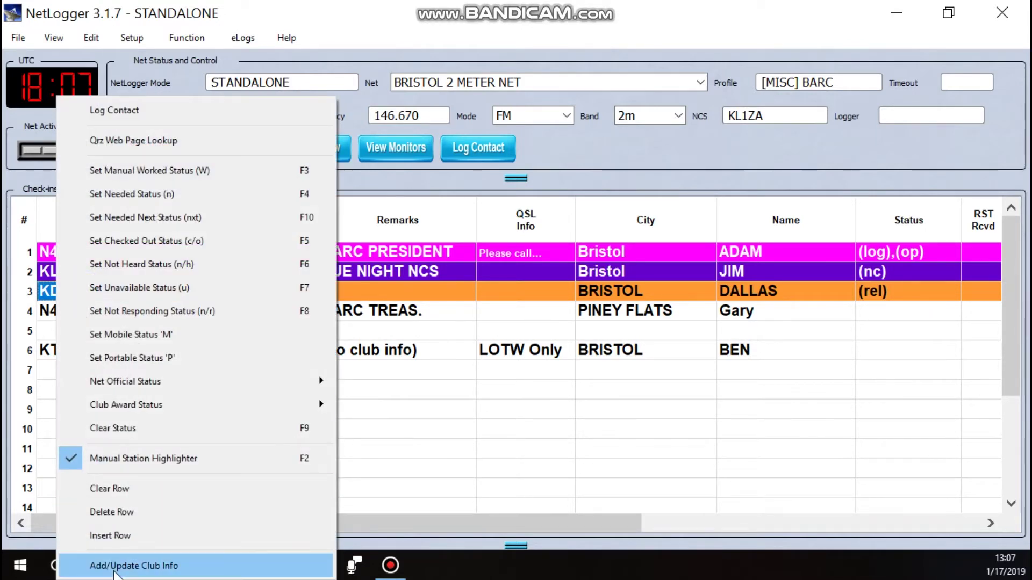
pyautogui.click(116, 570)
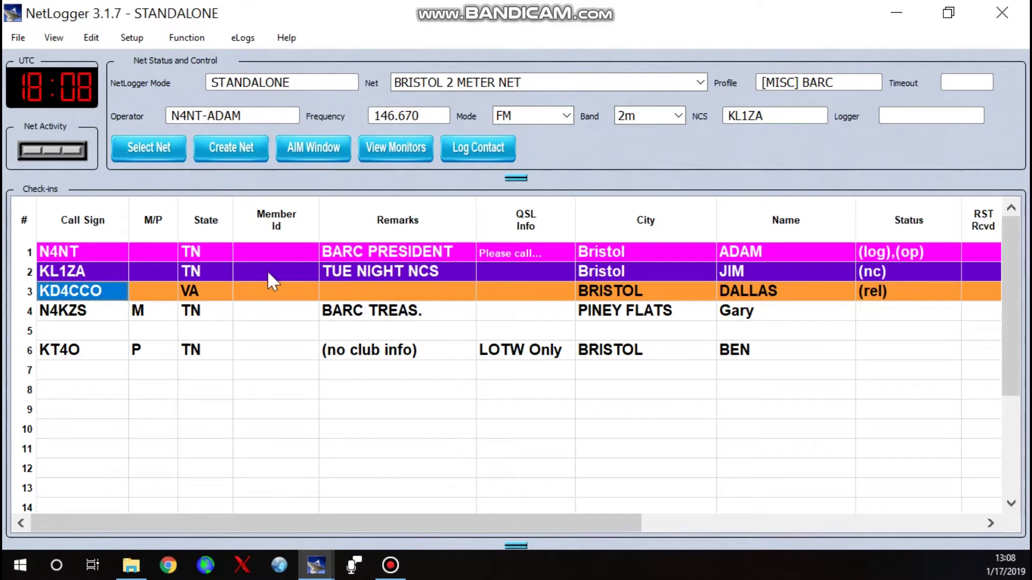
pyautogui.click(80, 314)
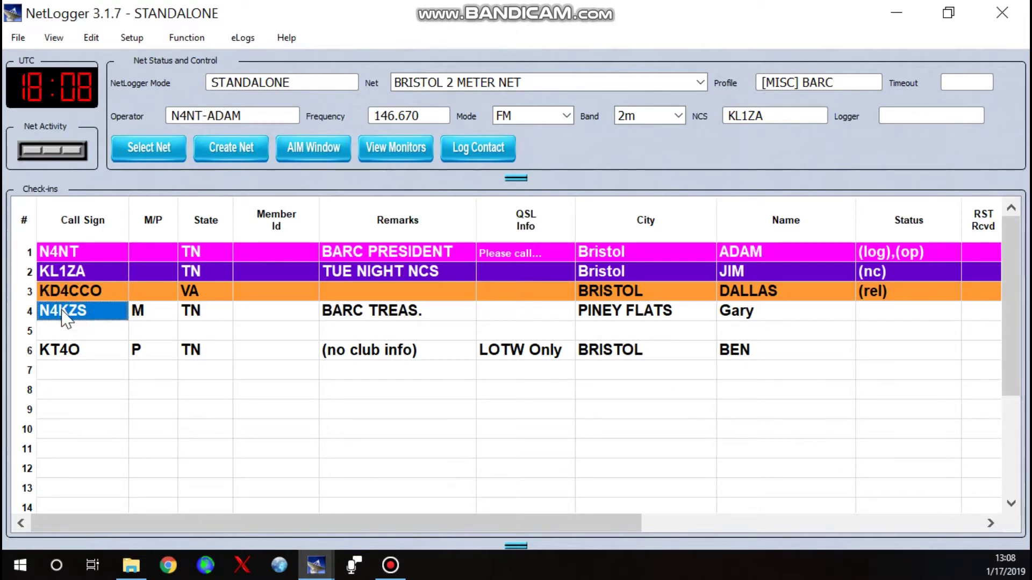
pyautogui.click(73, 352)
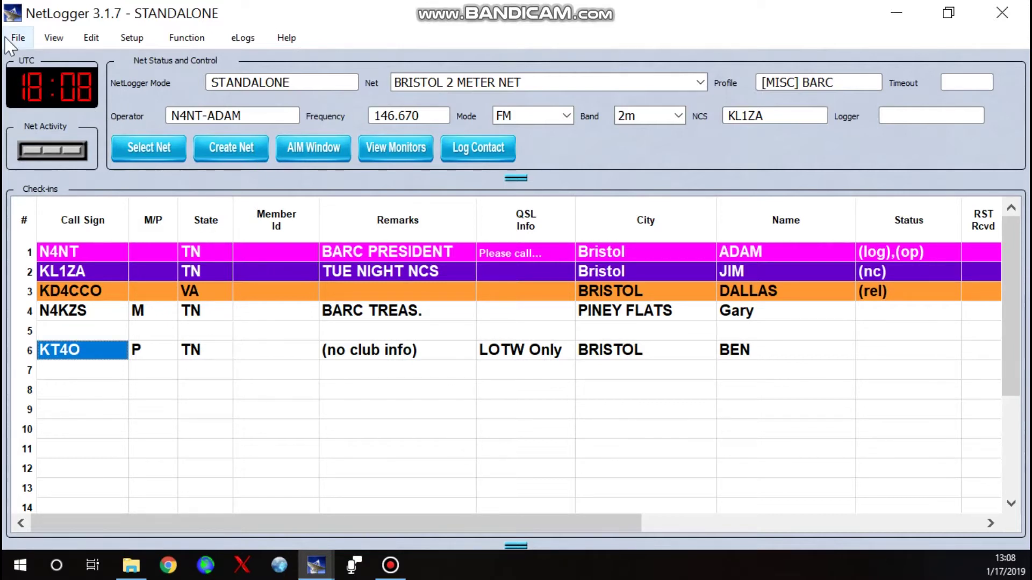
pyautogui.click(18, 38)
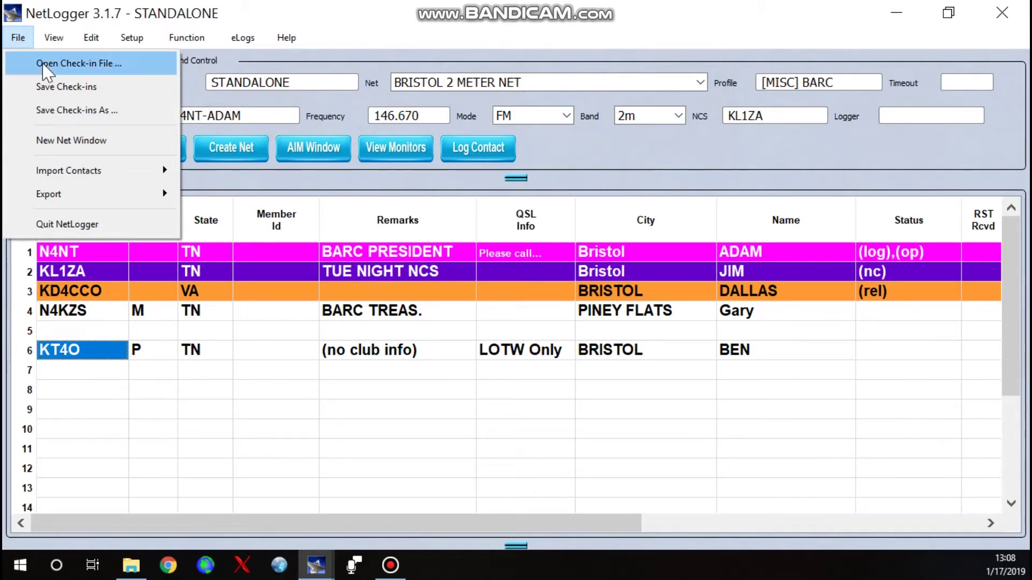
pyautogui.click(90, 114)
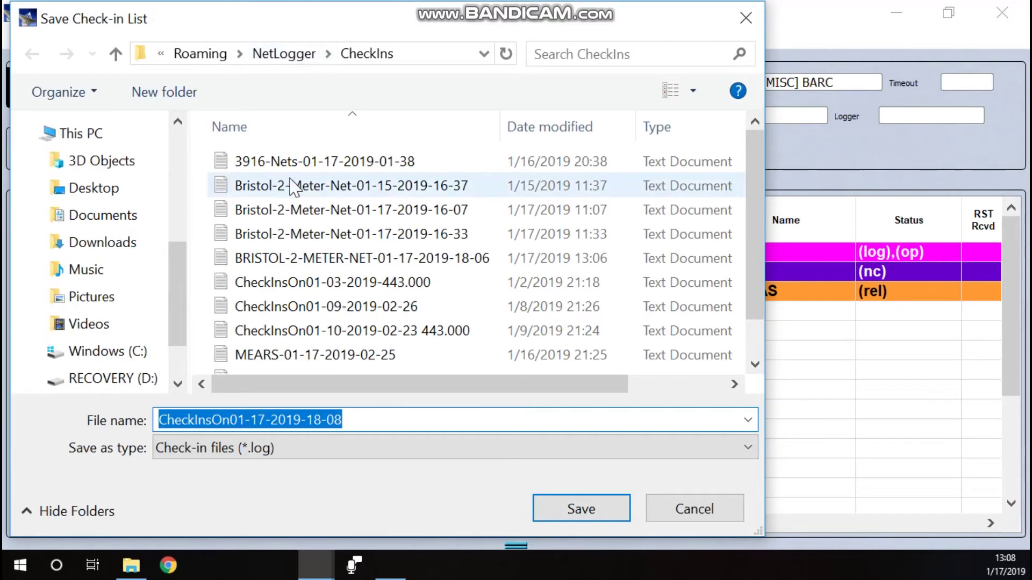
pyautogui.scroll(-1, 376, 295)
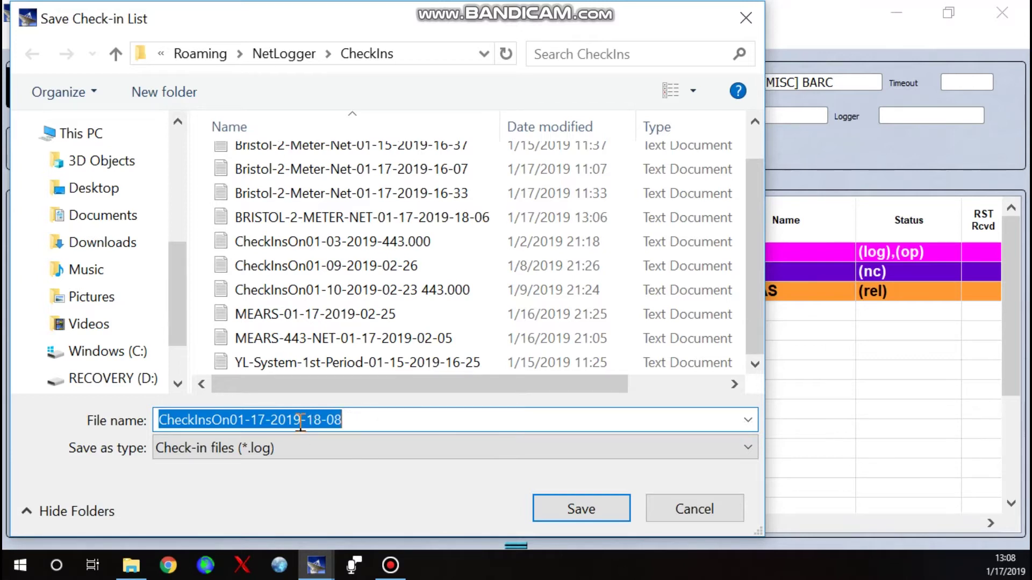
pyautogui.scroll(1, 322, 301)
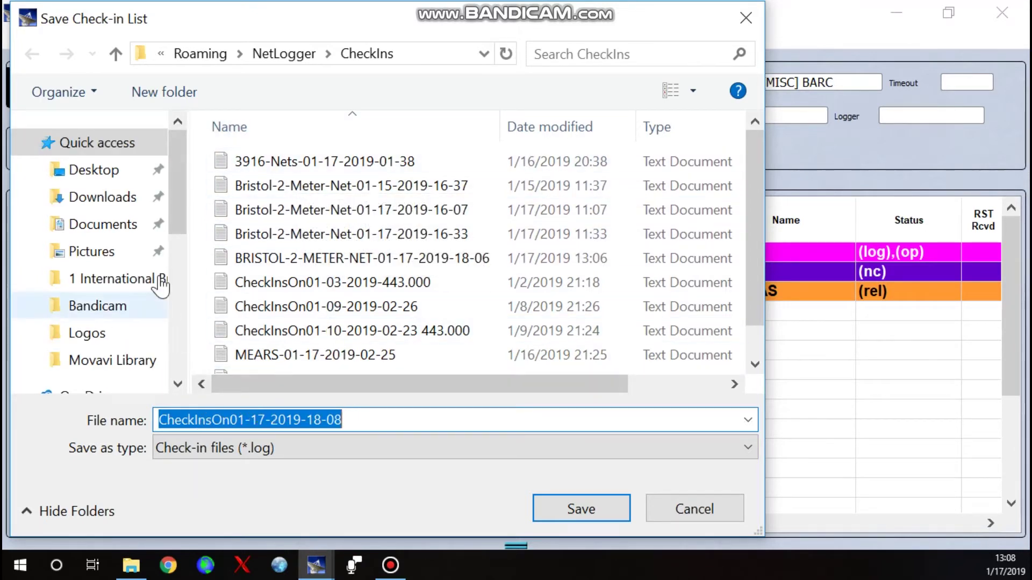
pyautogui.click(682, 509)
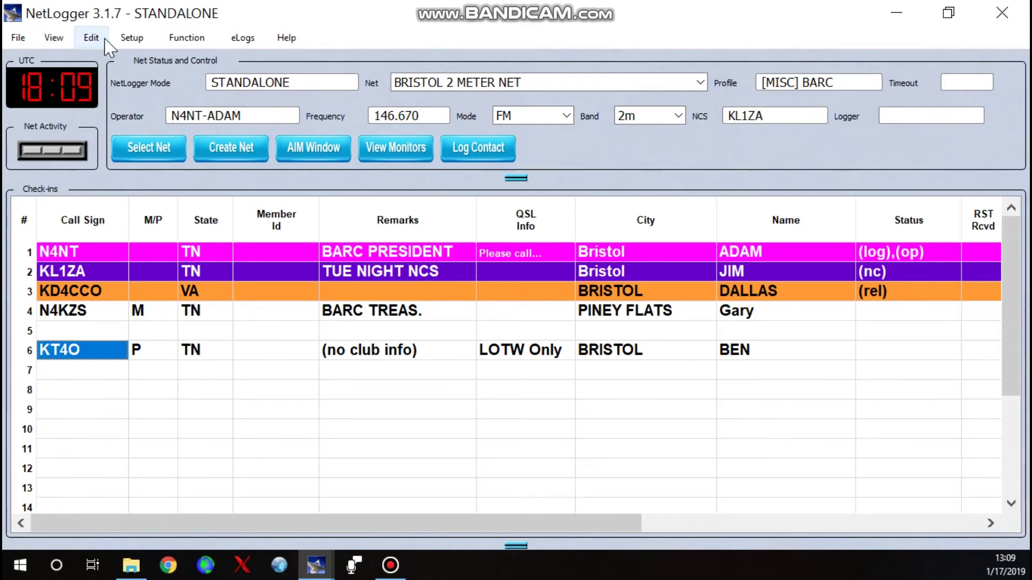
pyautogui.click(16, 38)
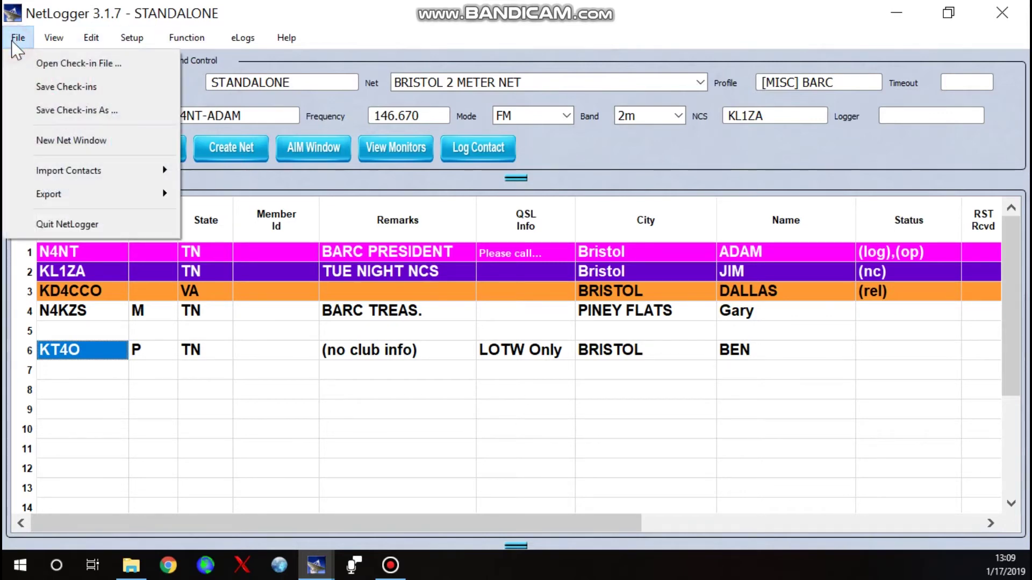
pyautogui.click(75, 64)
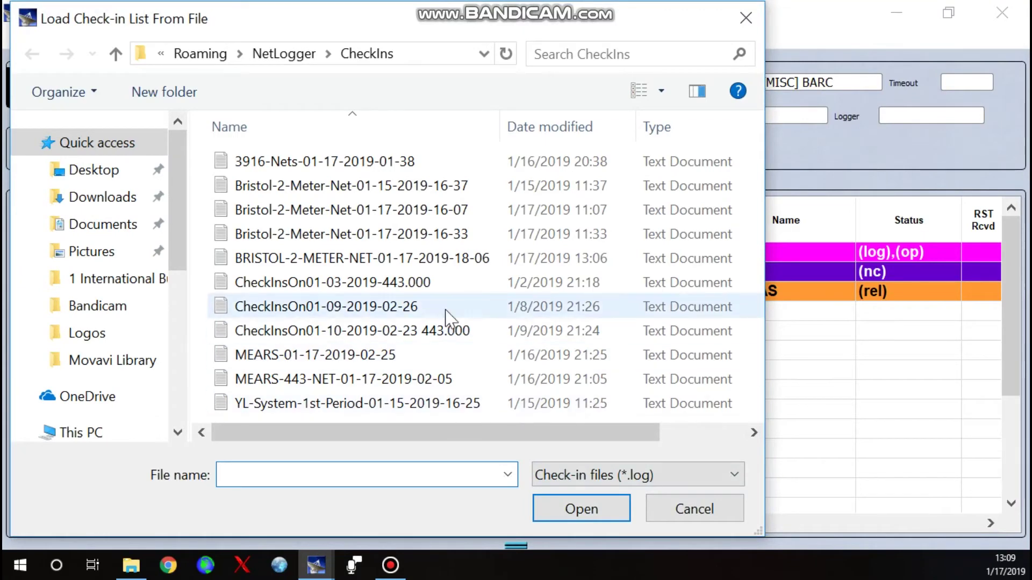
pyautogui.hscroll(3, 449, 330)
pyautogui.hscroll(-3, 525, 410)
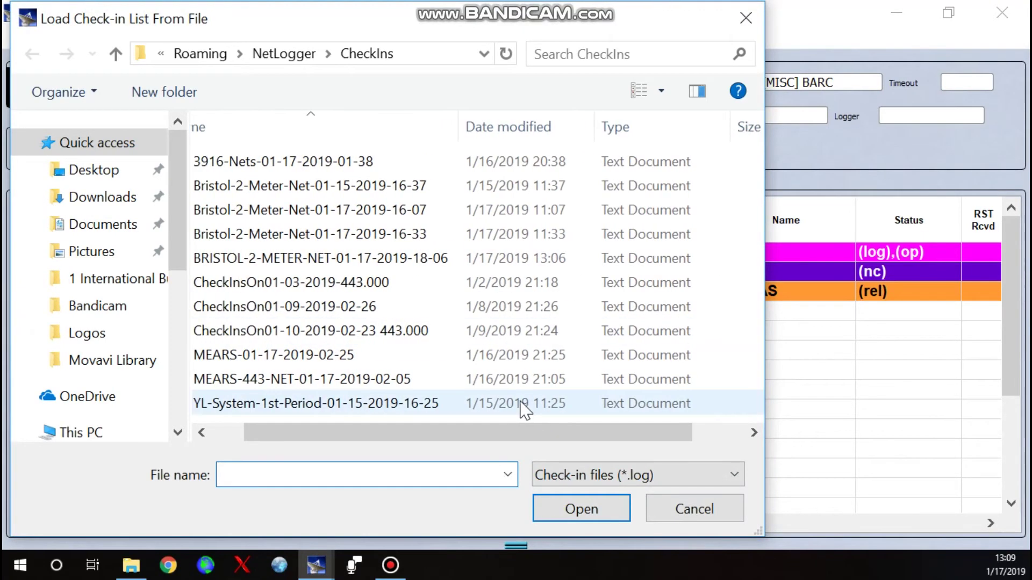
pyautogui.click(676, 513)
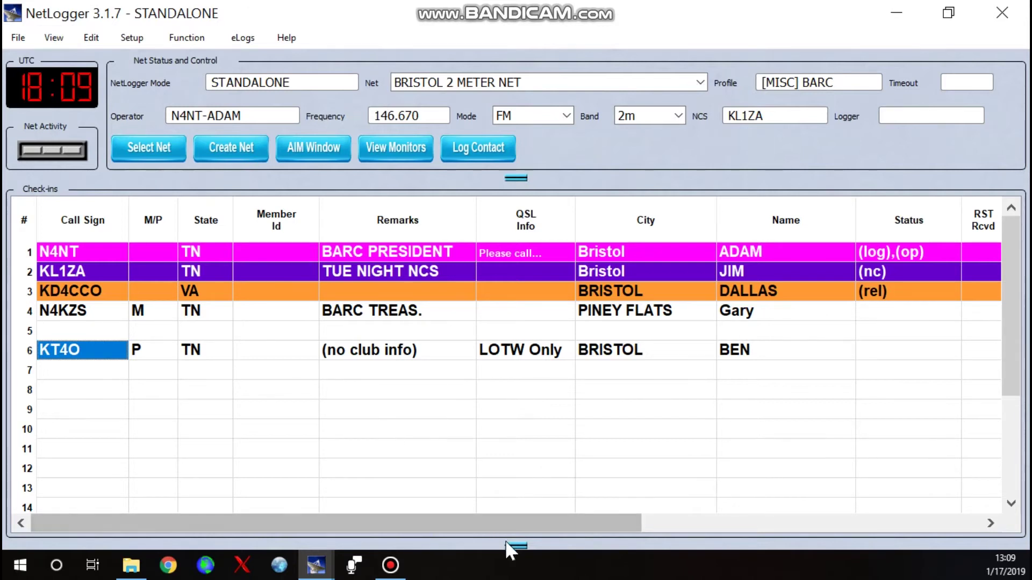
pyautogui.moveTo(515, 542); pyautogui.dragTo(522, 344)
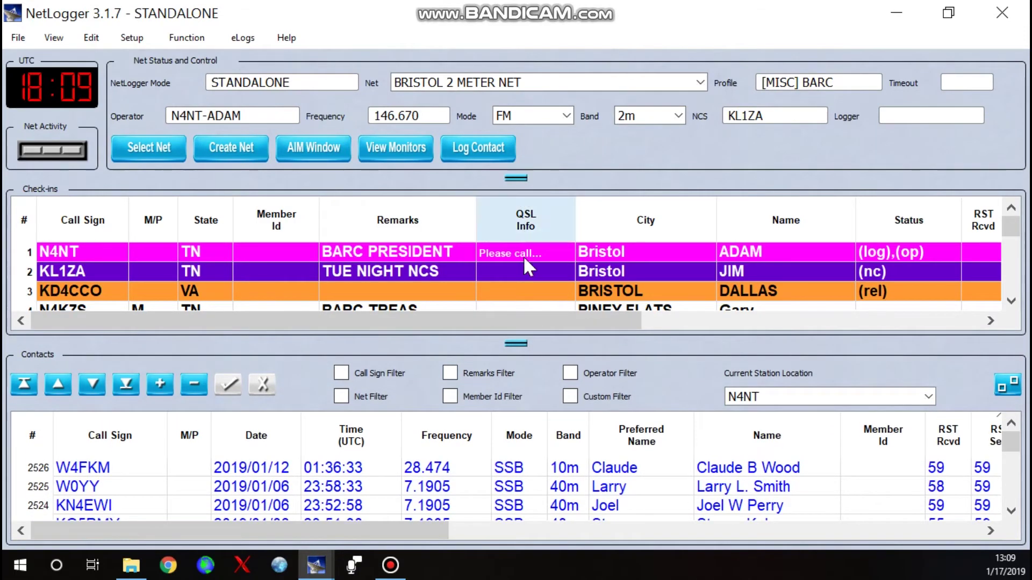
pyautogui.moveTo(517, 344); pyautogui.dragTo(516, 366)
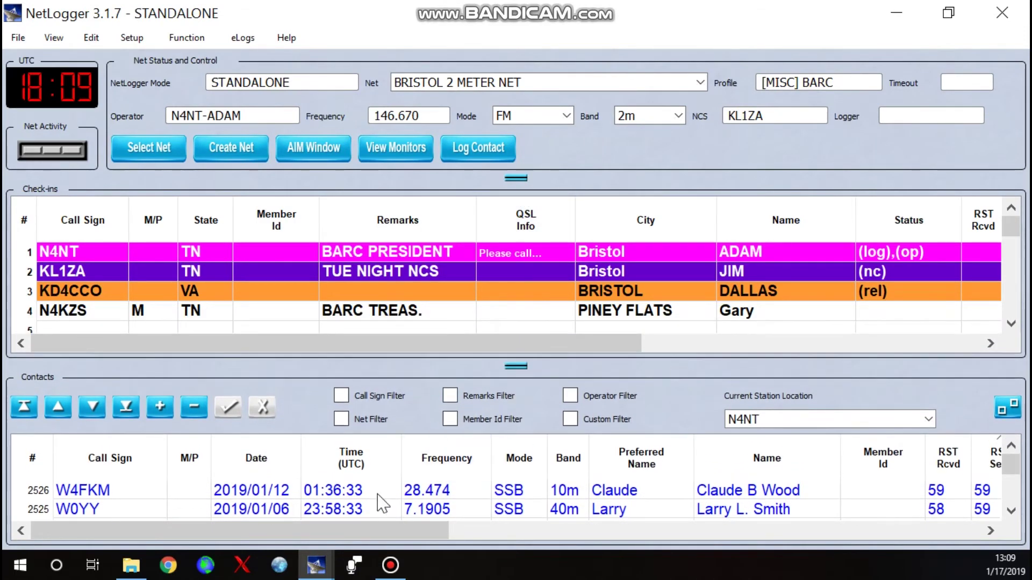
pyautogui.scroll(-4, 366, 508)
pyautogui.scroll(-3, 363, 499)
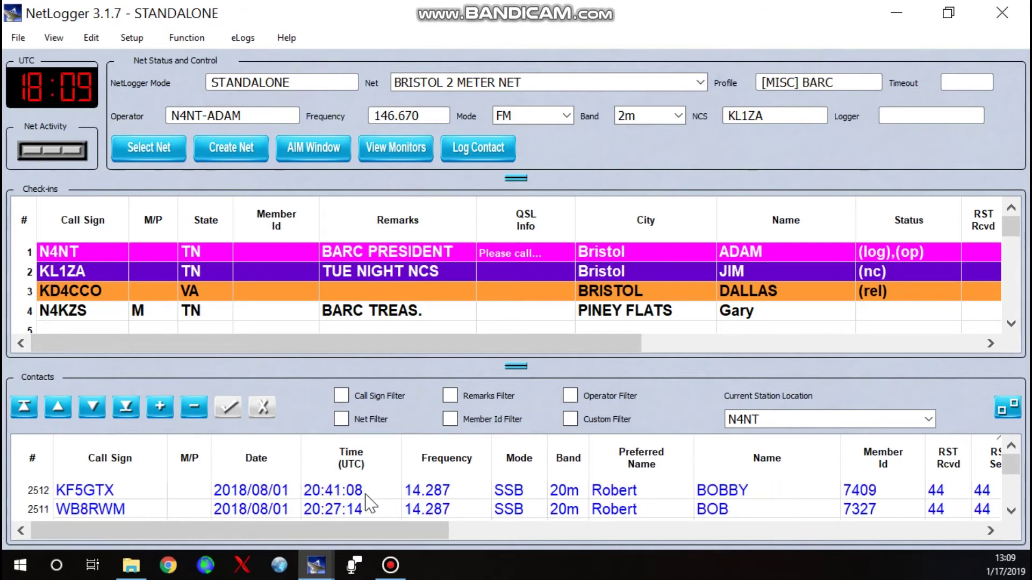
pyautogui.scroll(5, 363, 500)
pyautogui.scroll(2, 363, 488)
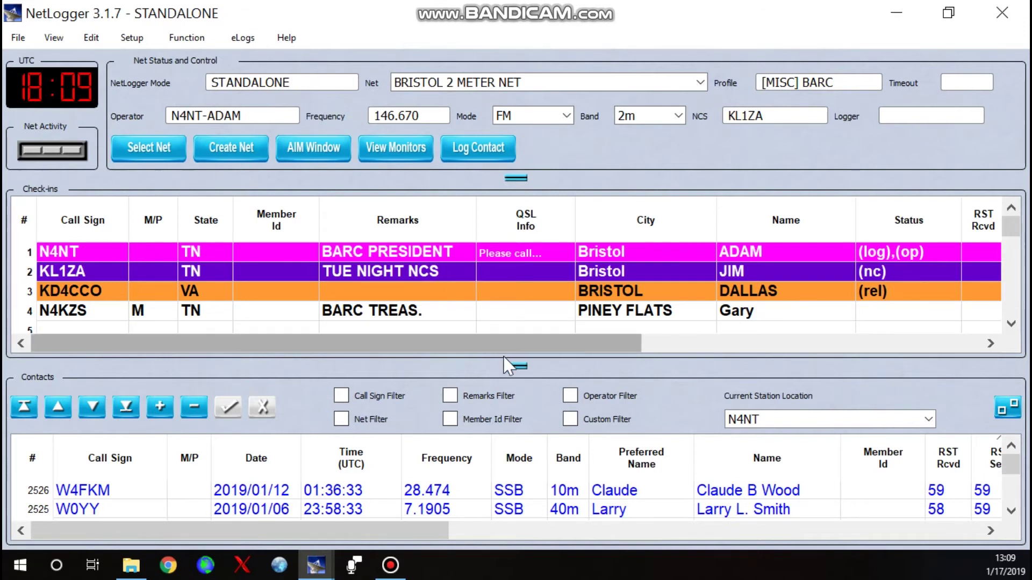
pyautogui.moveTo(511, 366); pyautogui.dragTo(504, 540)
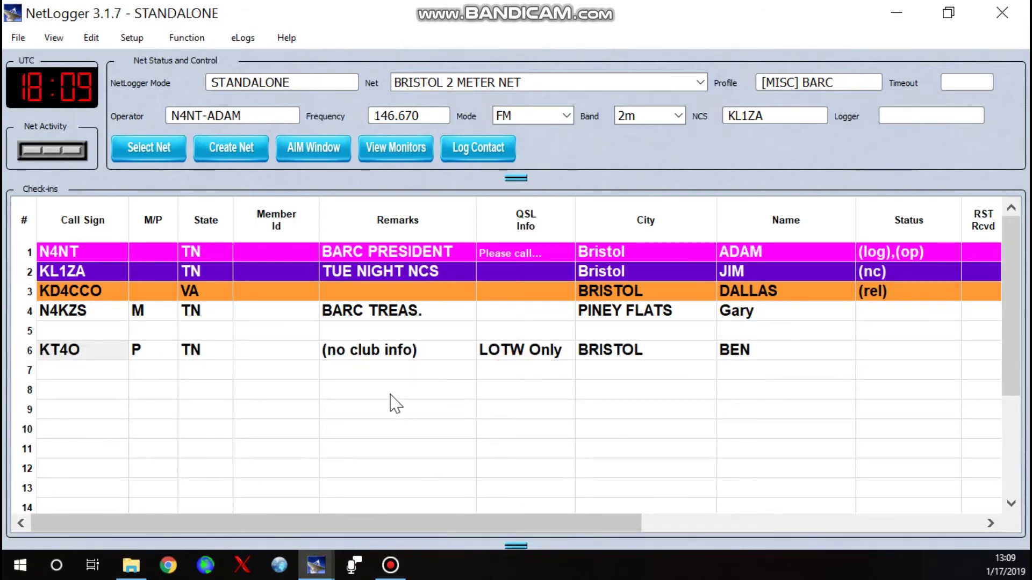
pyautogui.click(430, 427)
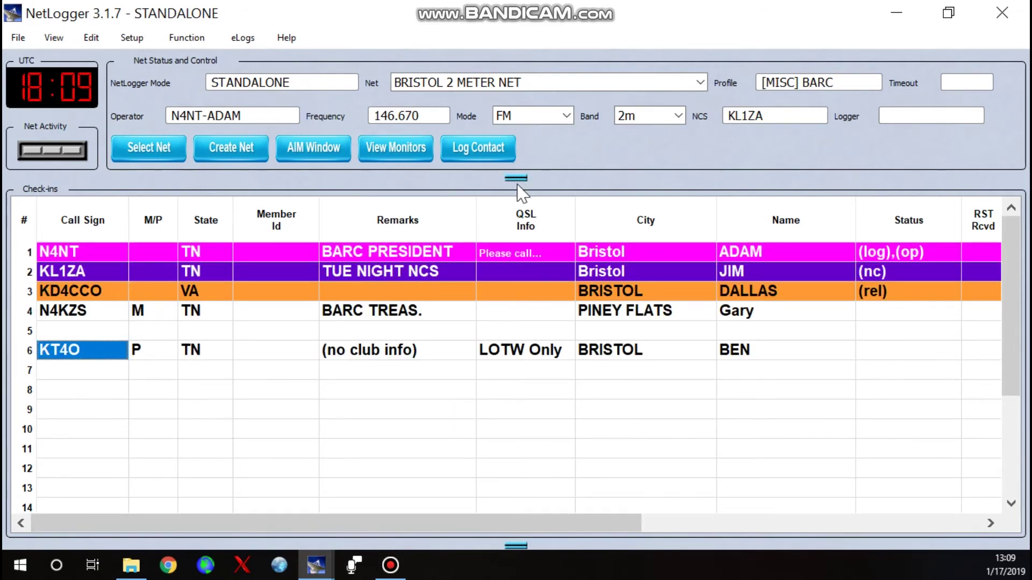
pyautogui.moveTo(516, 177); pyautogui.dragTo(516, 54)
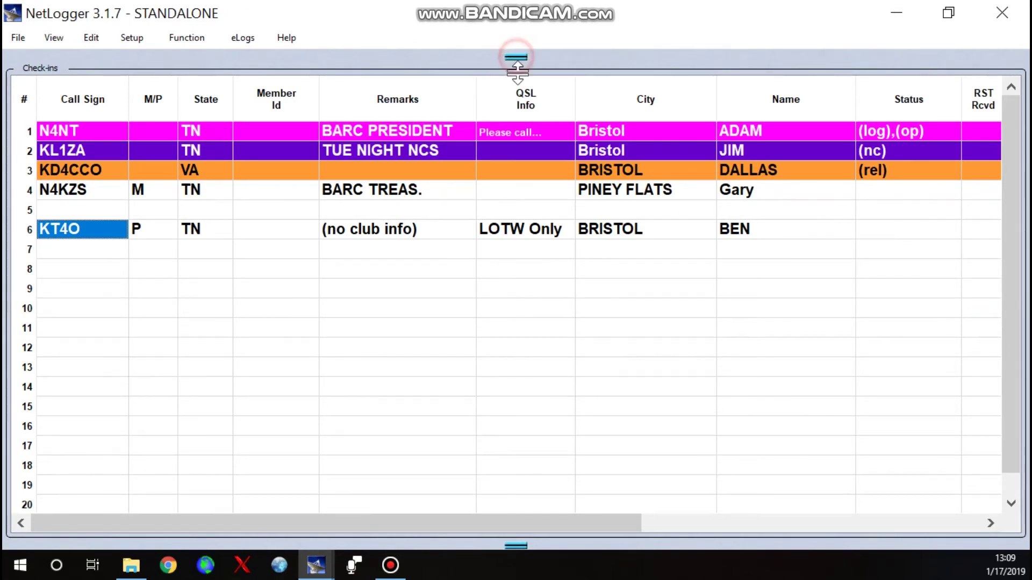
pyautogui.moveTo(517, 55); pyautogui.dragTo(517, 128)
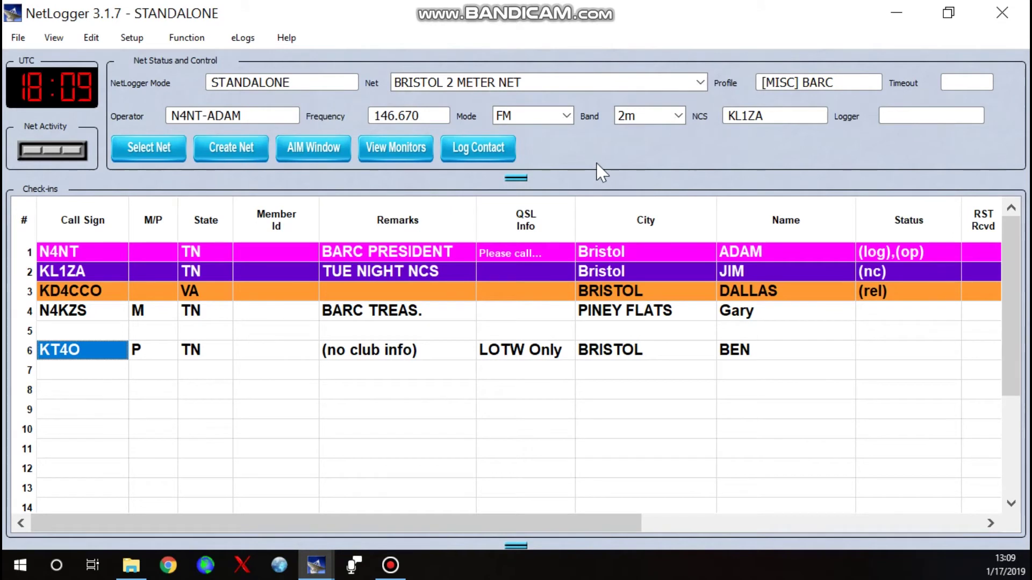